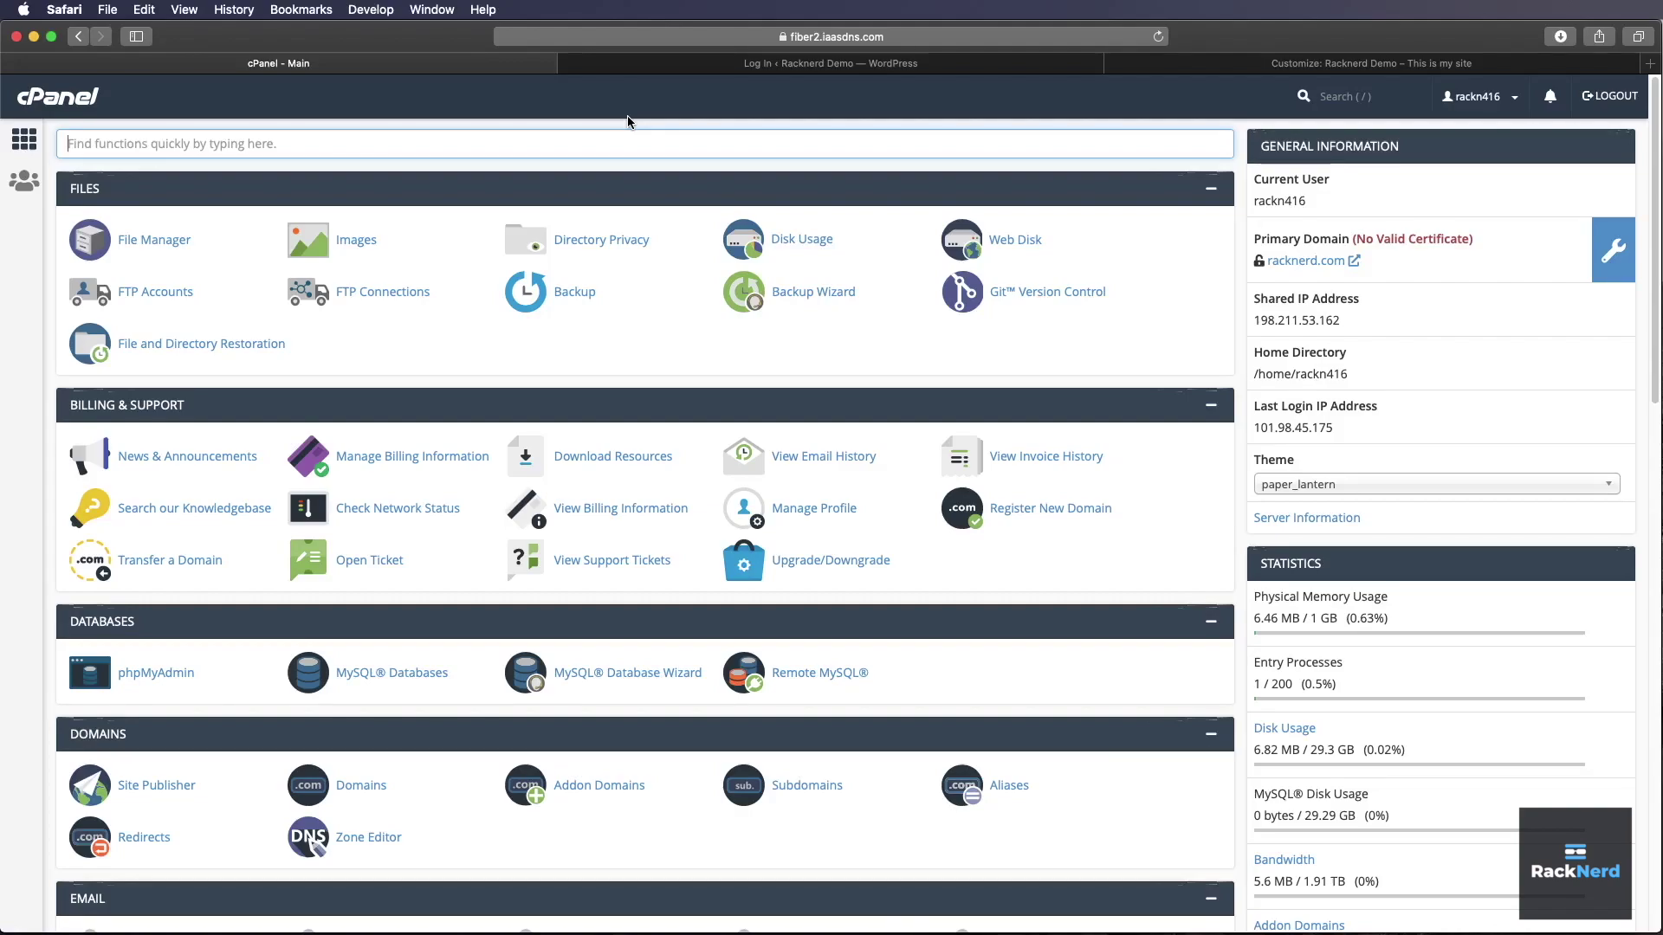
# - Filter the cPanel function list with 'soft' to show the Softaculous Apps Installer
pyautogui.write('soft')
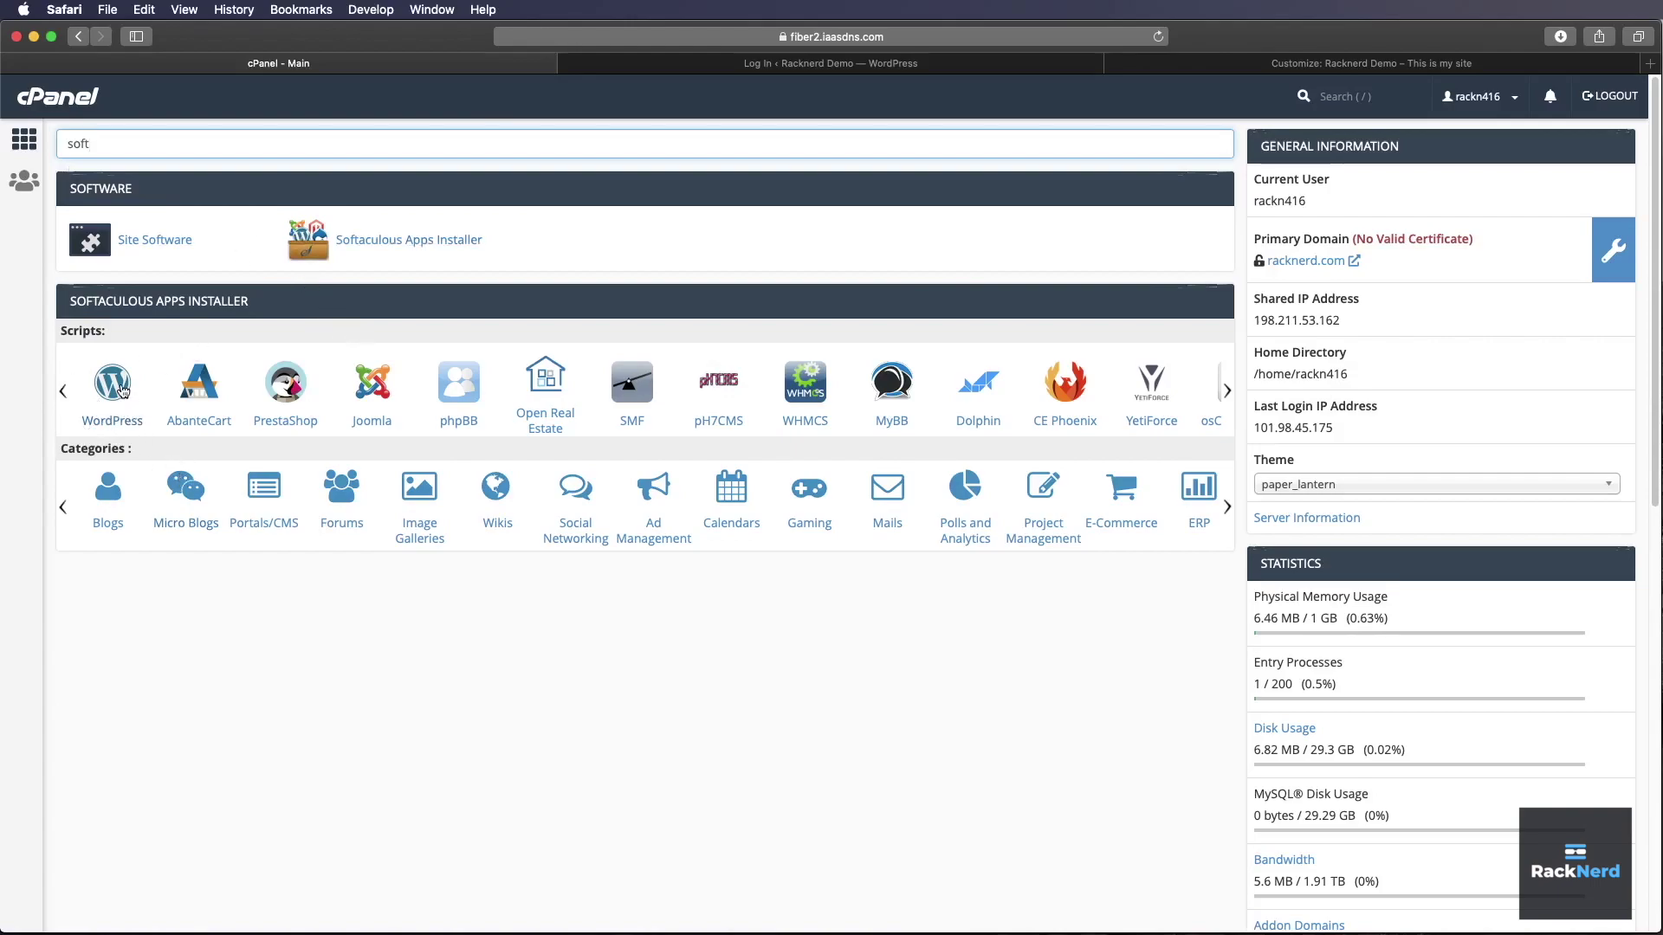
# - Start a WordPress install on racknerddemo.com, deleting the default 'wp' directory so it installs at root
pyautogui.click(121, 386)
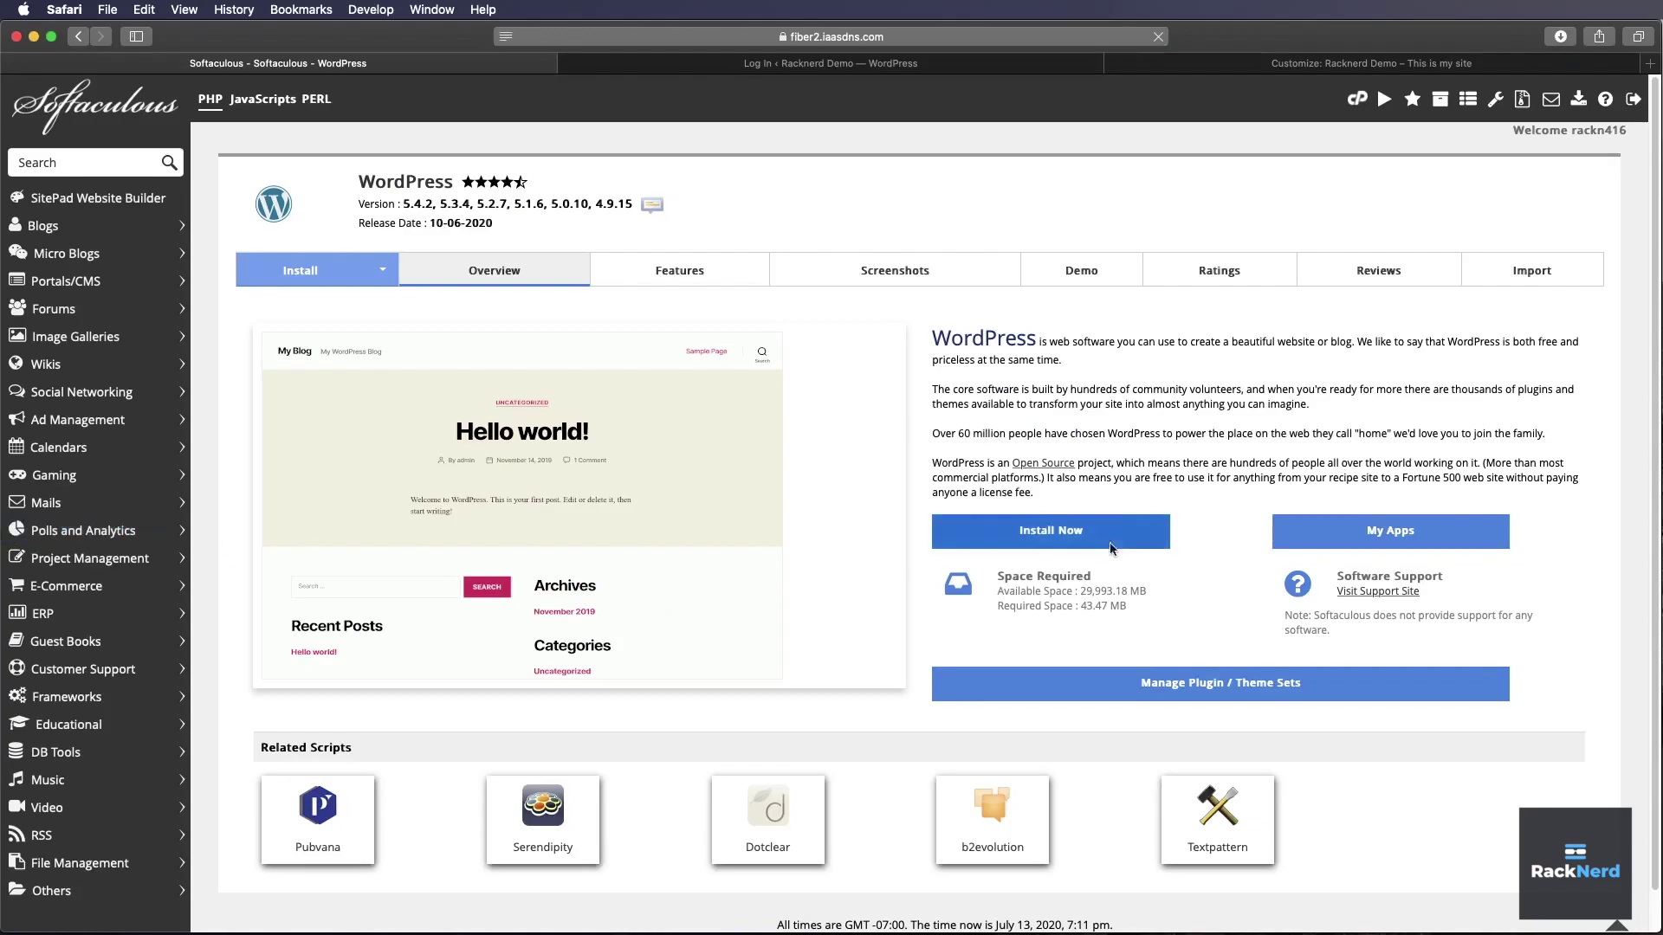
pyautogui.click(1107, 533)
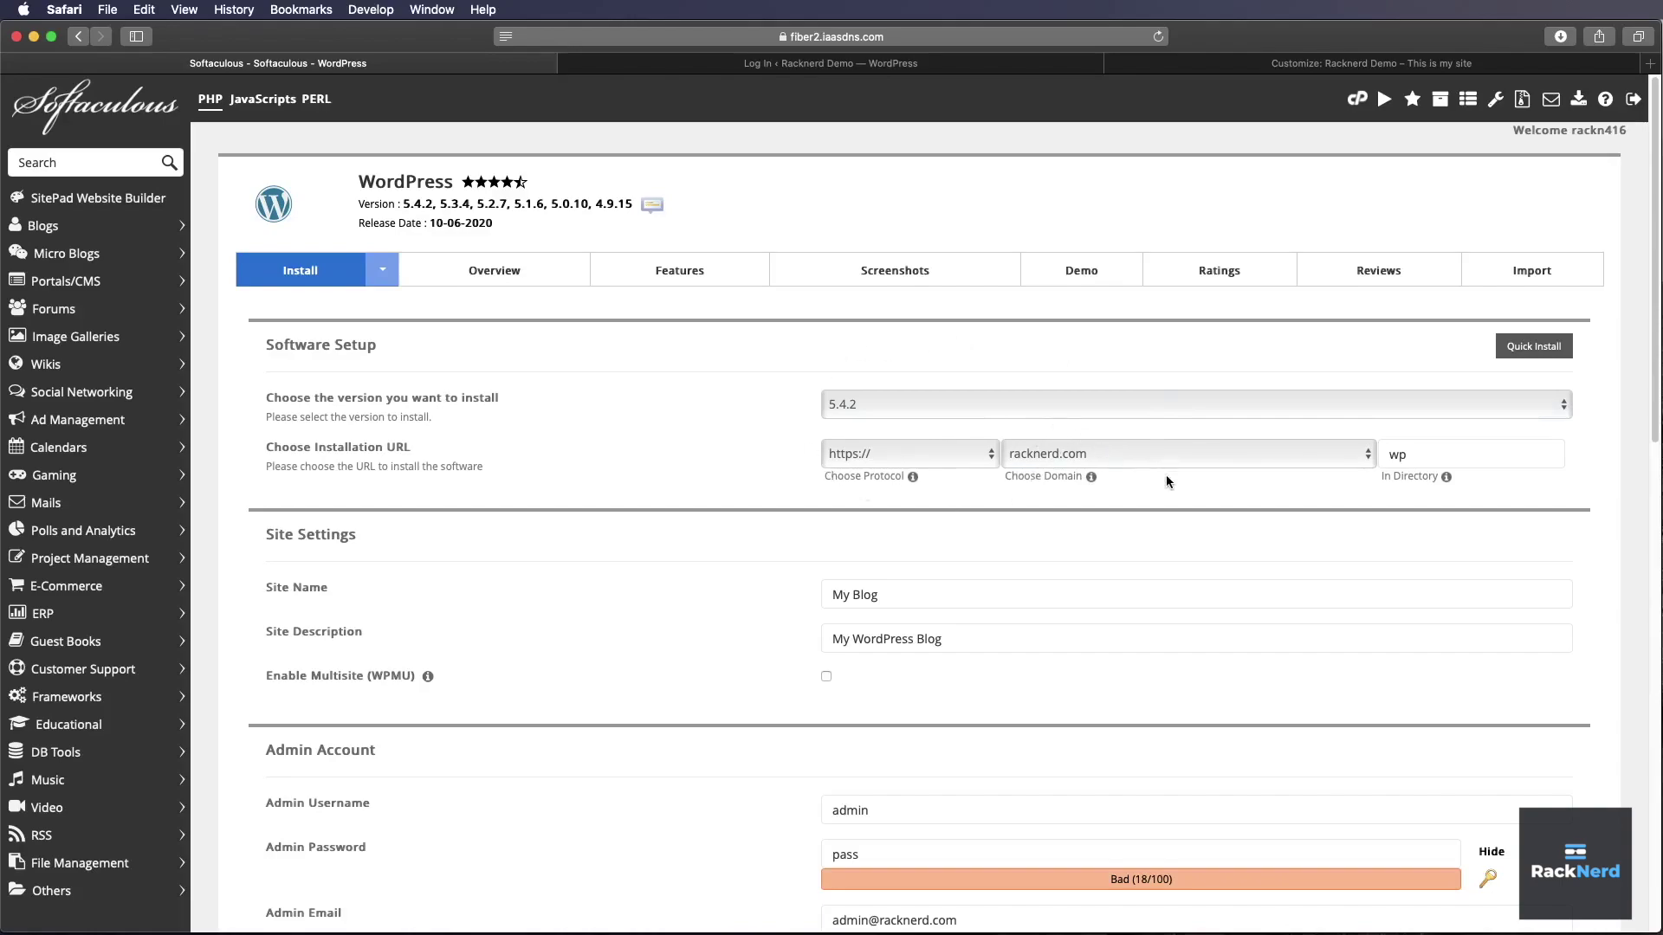
pyautogui.click(1075, 459)
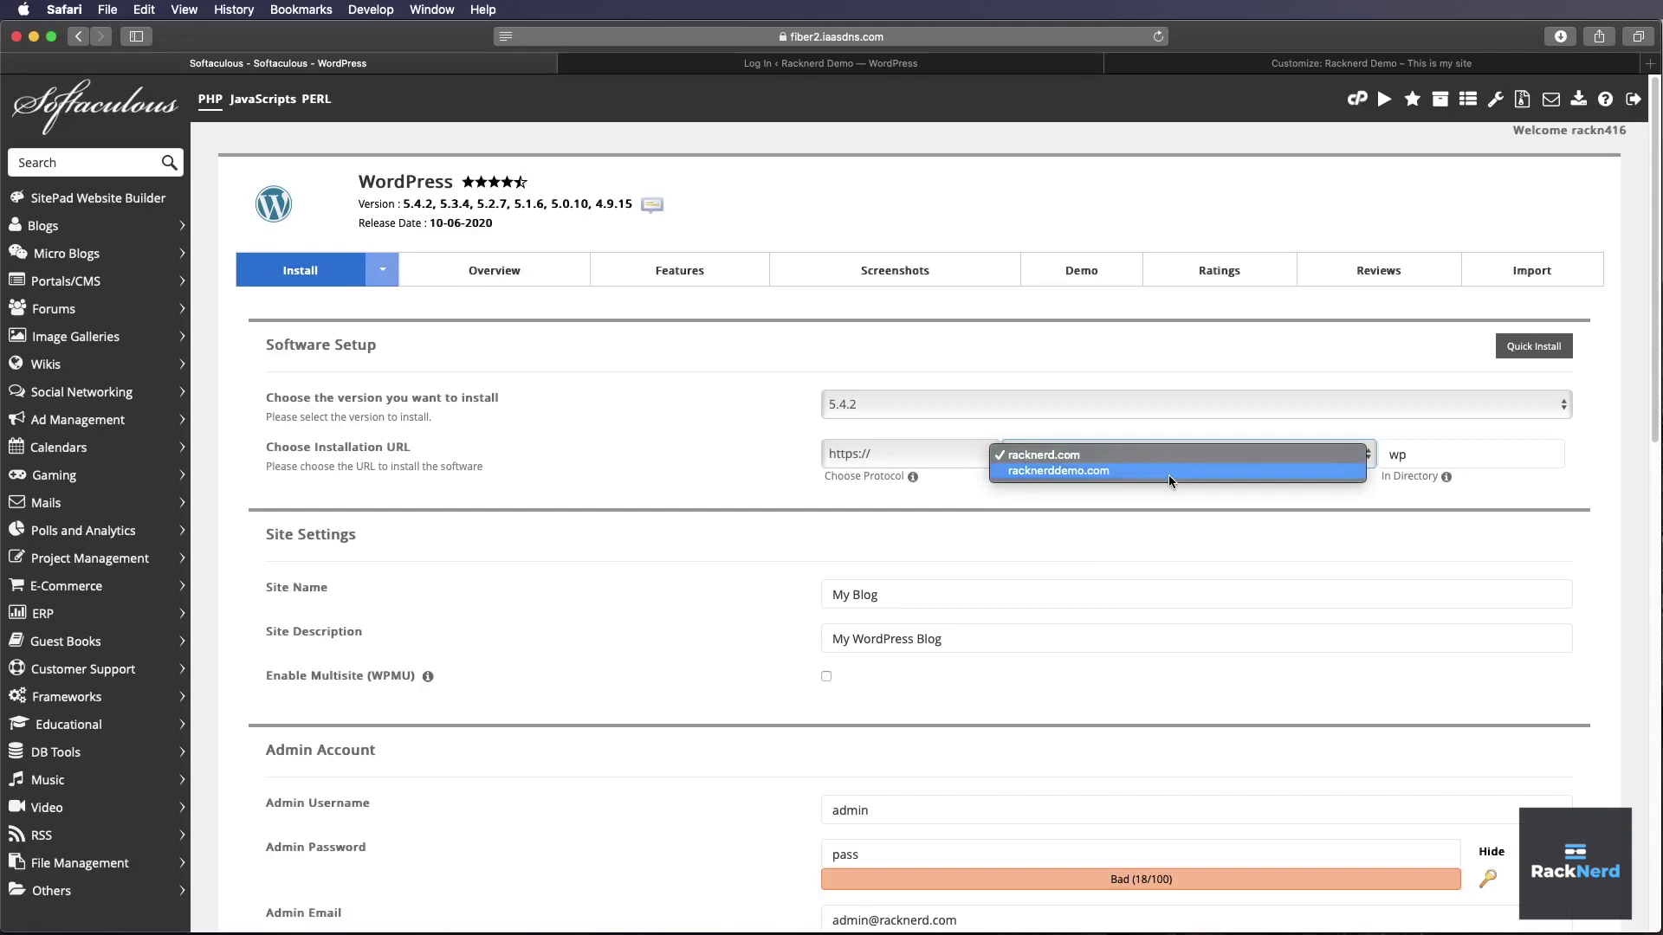
pyautogui.click(1039, 475)
pyautogui.click(1398, 454)
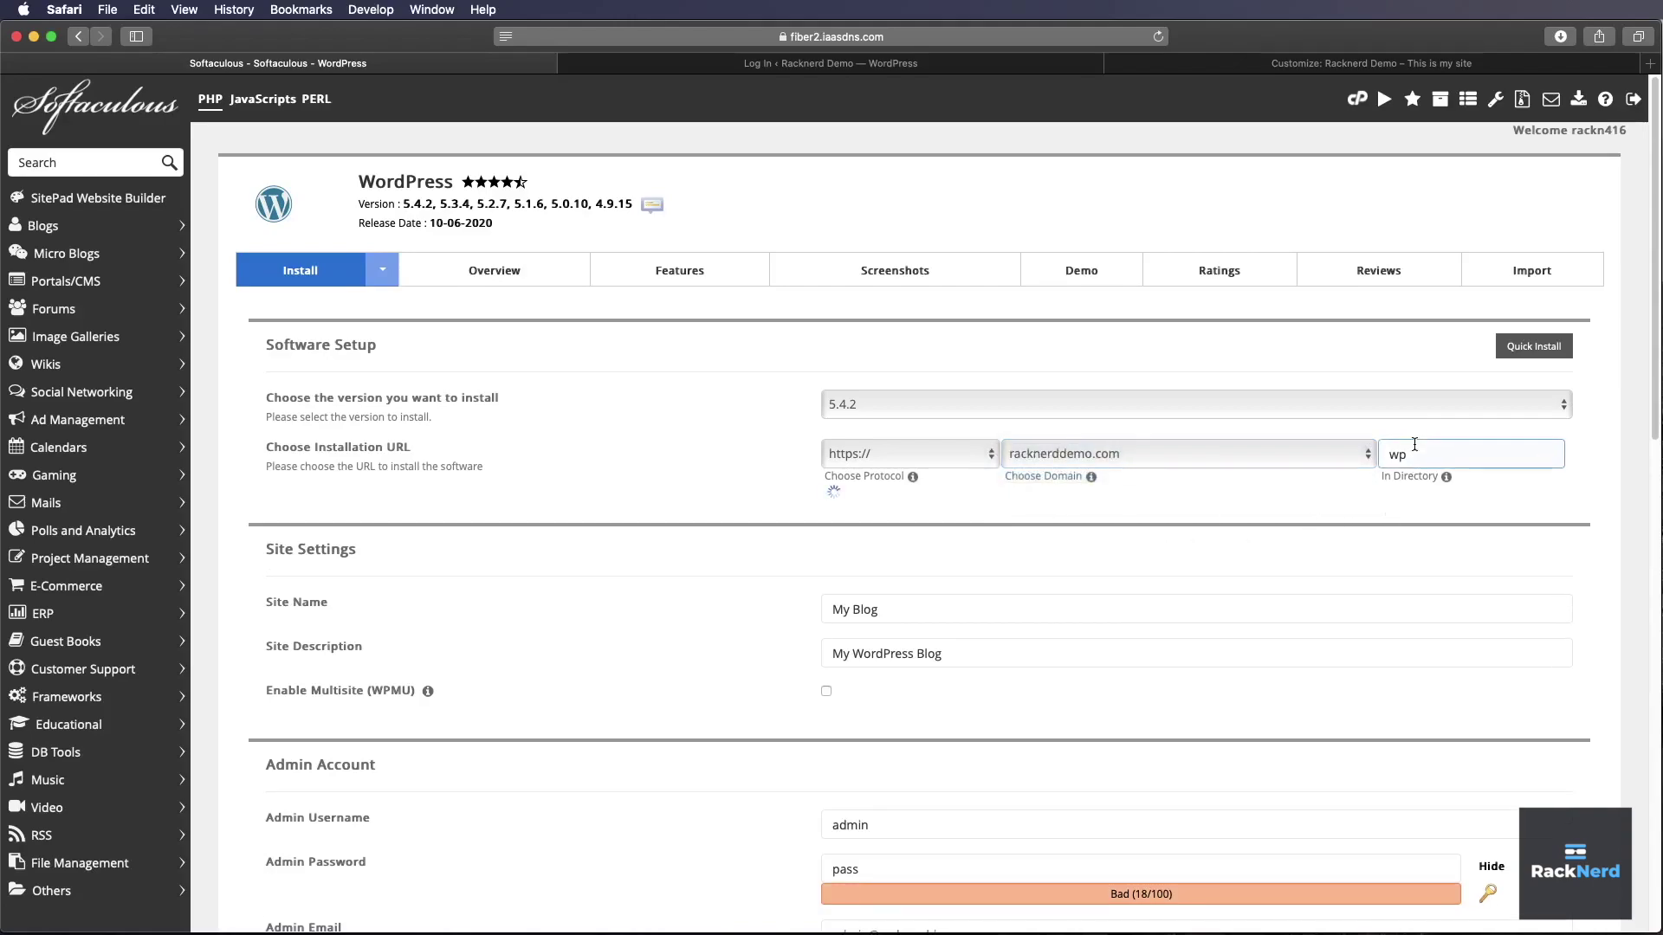
pyautogui.doubleClick(1398, 454)
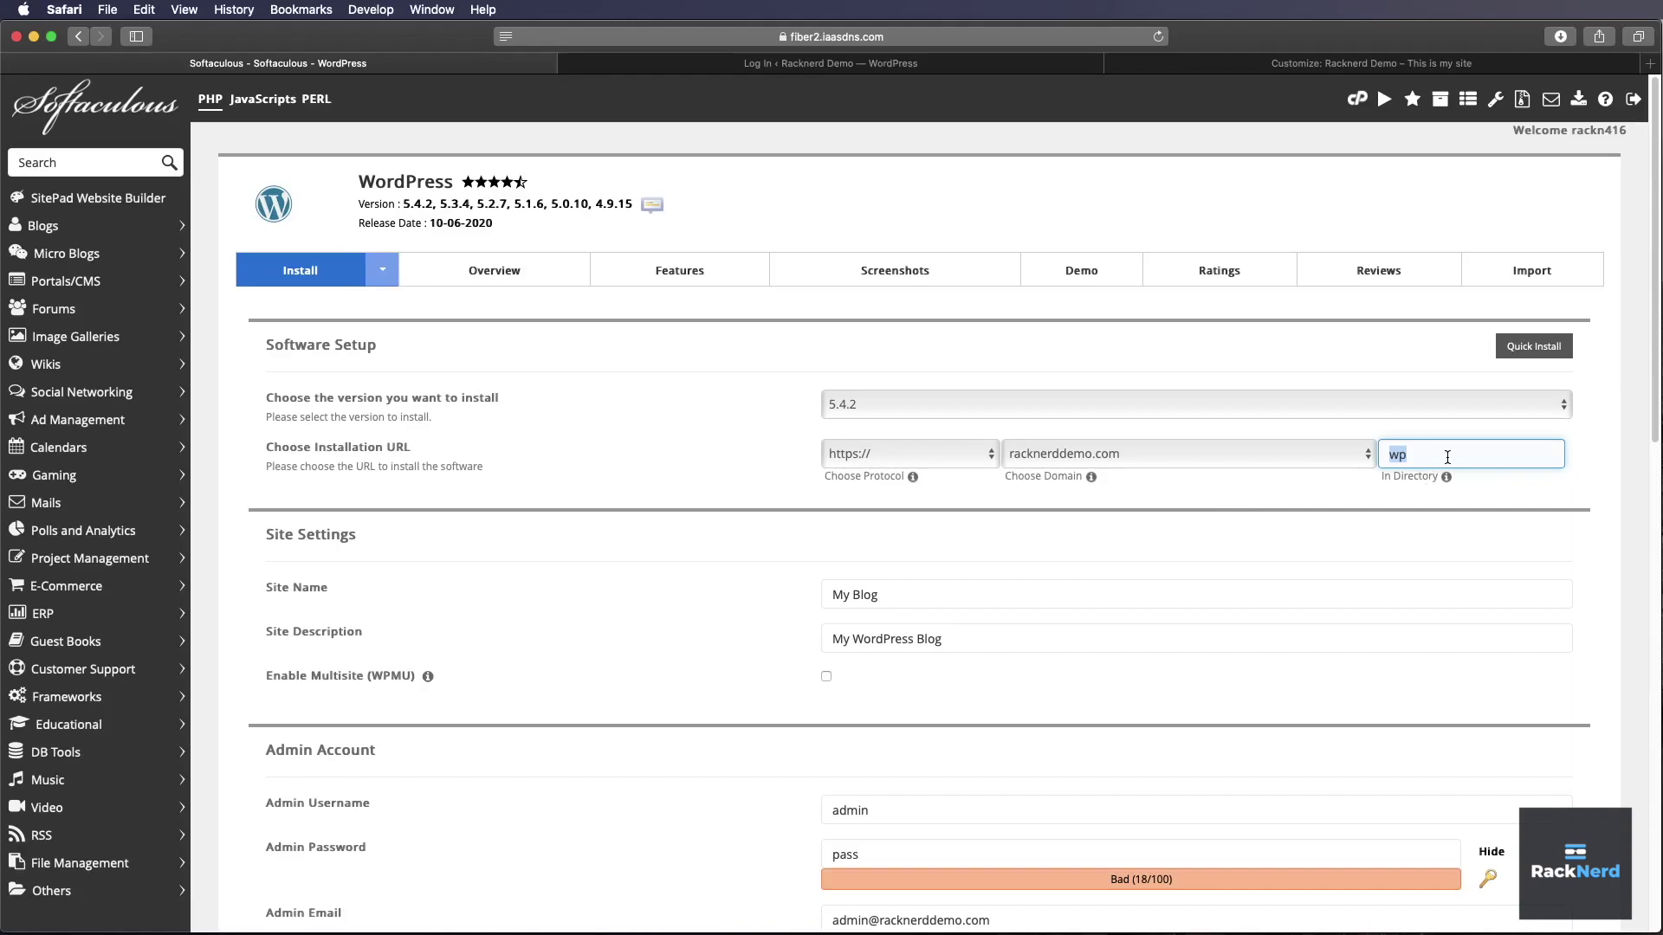
pyautogui.press('BackSpace')
# - Replace the default site name 'My Blog' with 'Racknerd Demo Site'
pyautogui.click(1285, 510)
pyautogui.click(972, 601)
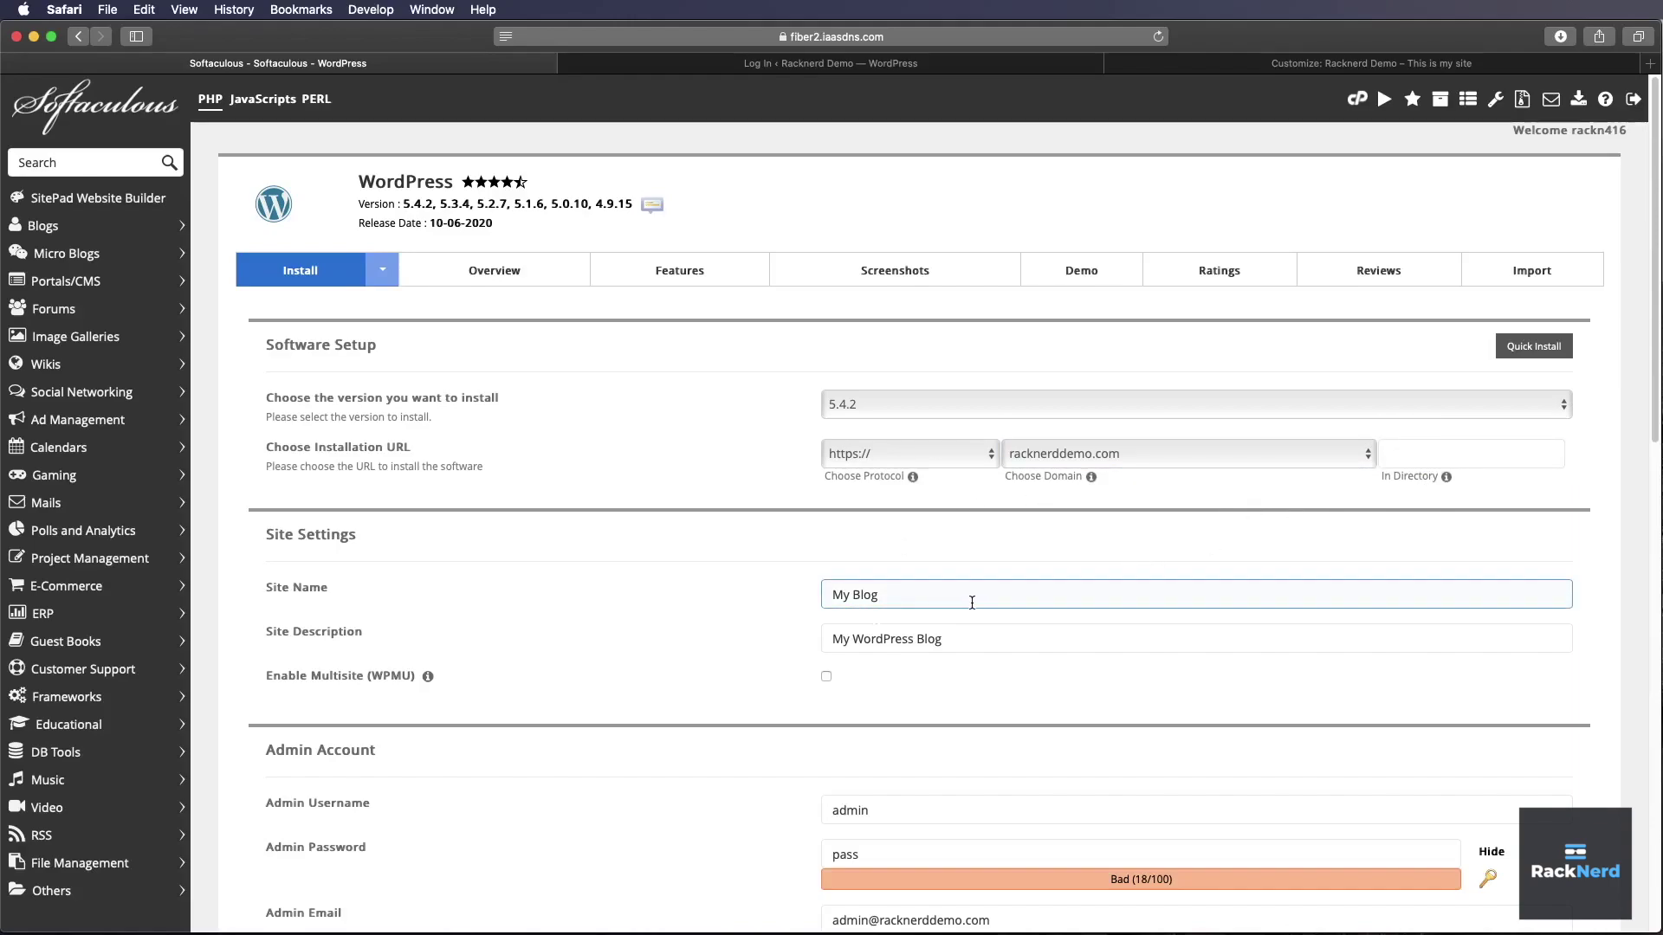
pyautogui.moveTo(971, 601); pyautogui.dragTo(458, 554)
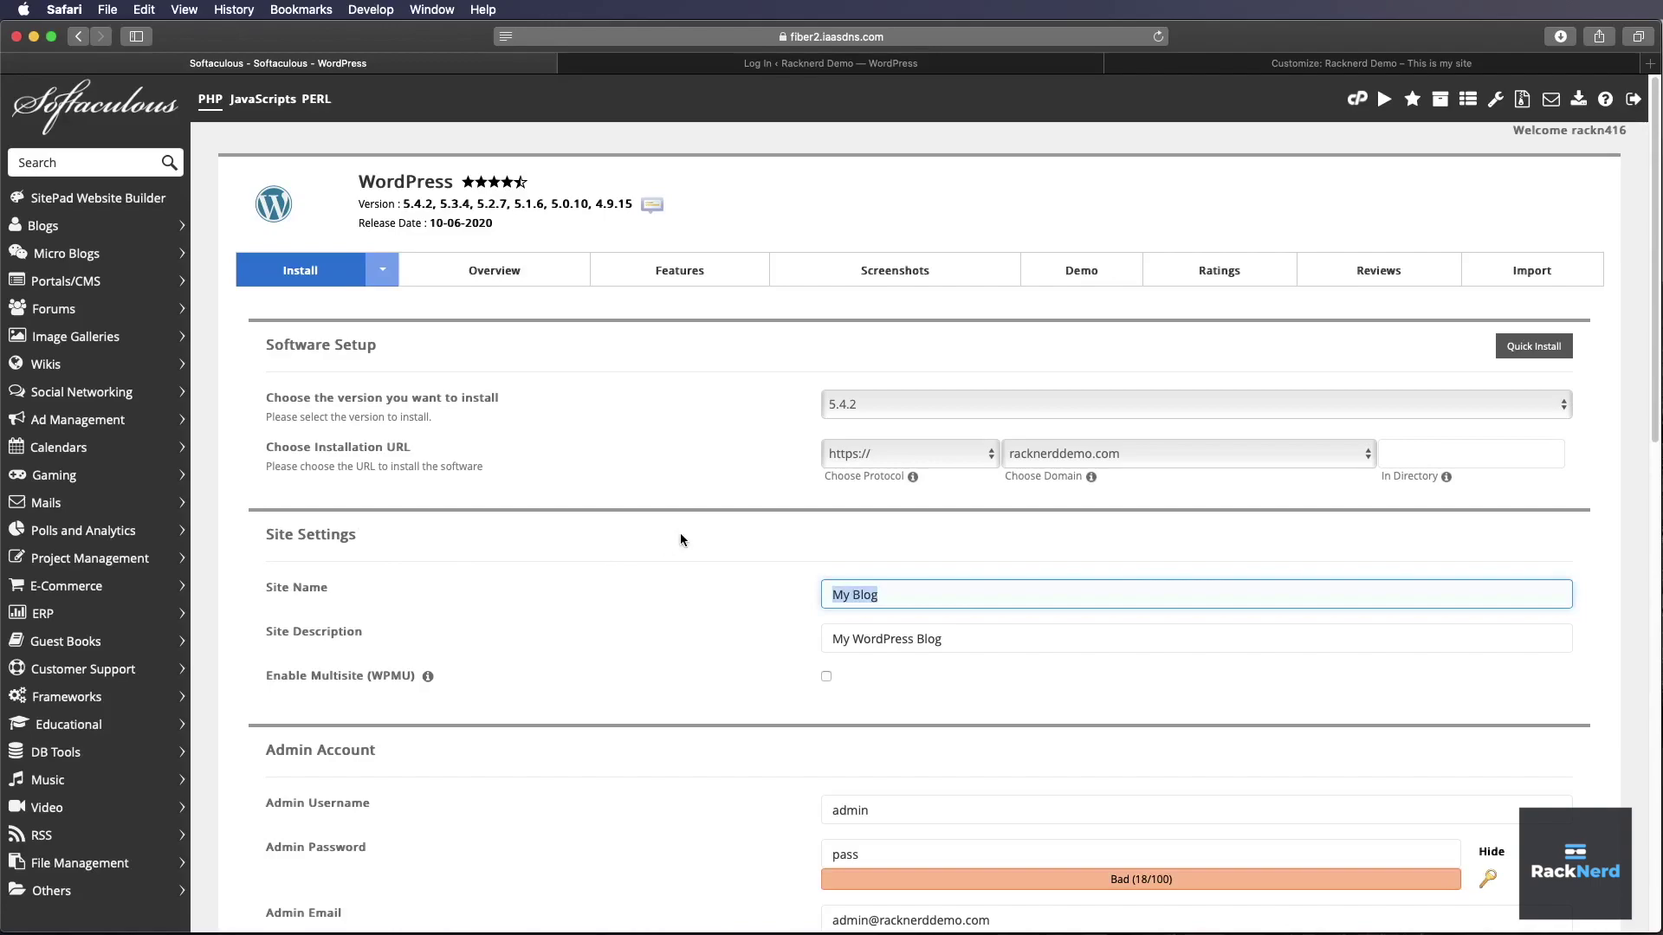
pyautogui.write('Racknerd Demo Site')
# - Replace the site description with 'This is a demo'
pyautogui.moveTo(953, 640); pyautogui.dragTo(547, 586)
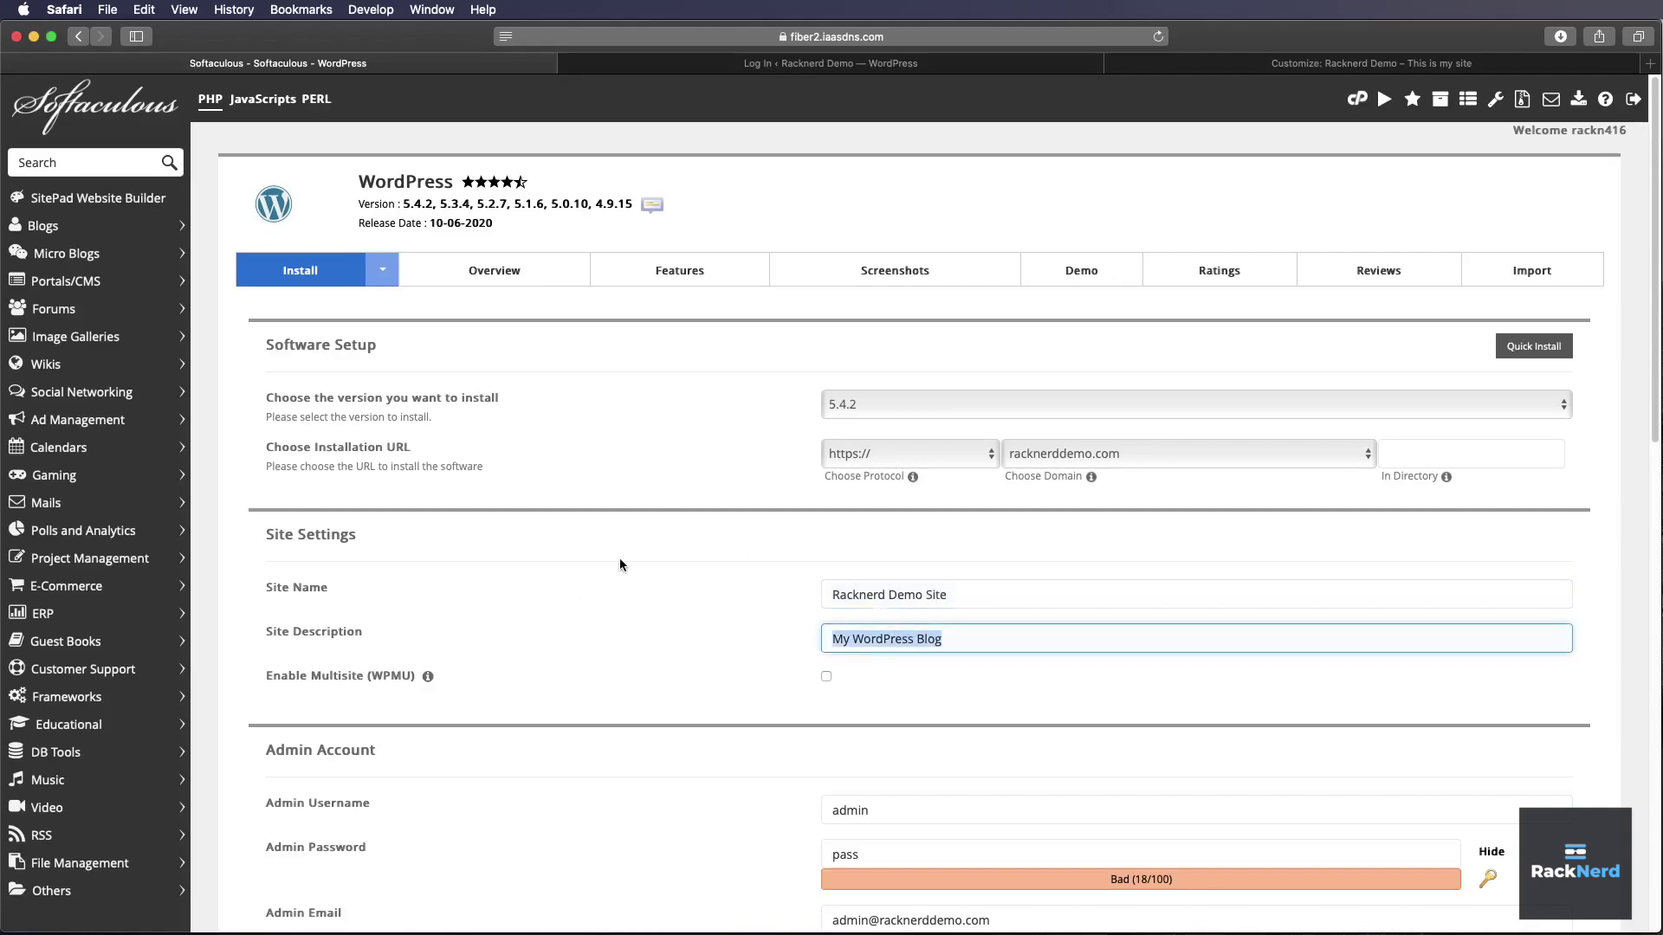
pyautogui.write('This is dem')
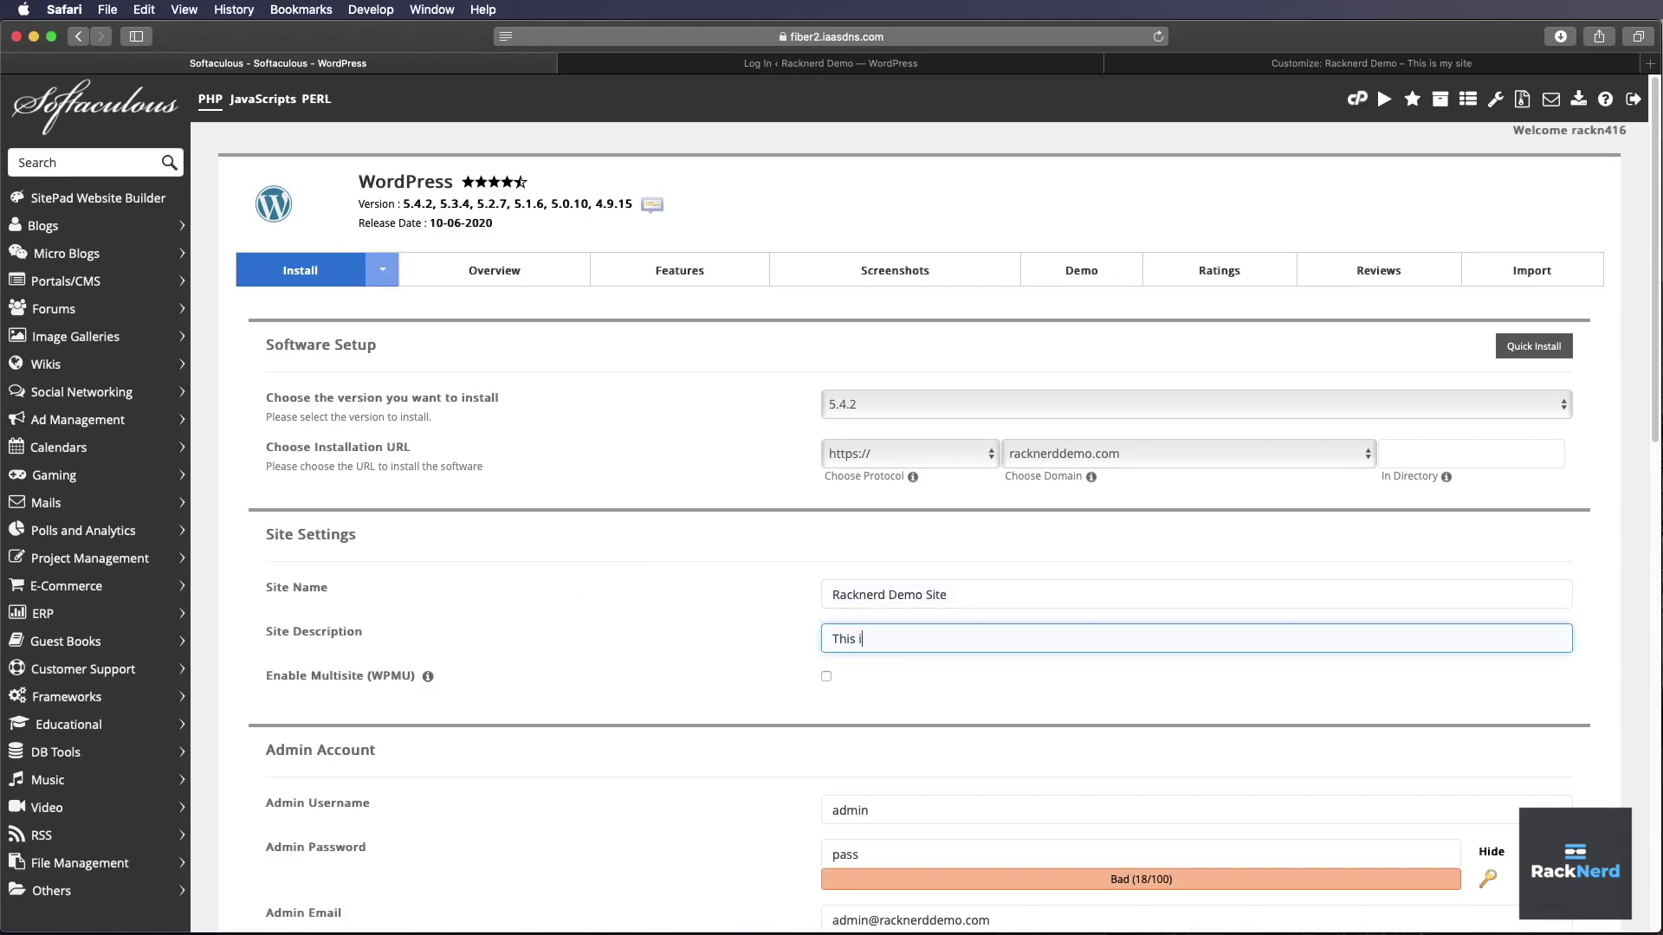
pyautogui.press('BackSpace')
pyautogui.press('BackSpace')
pyautogui.press('BackSpace')
pyautogui.write('a demo')
pyautogui.click(607, 744)
pyautogui.scroll(-4, 750, 770)
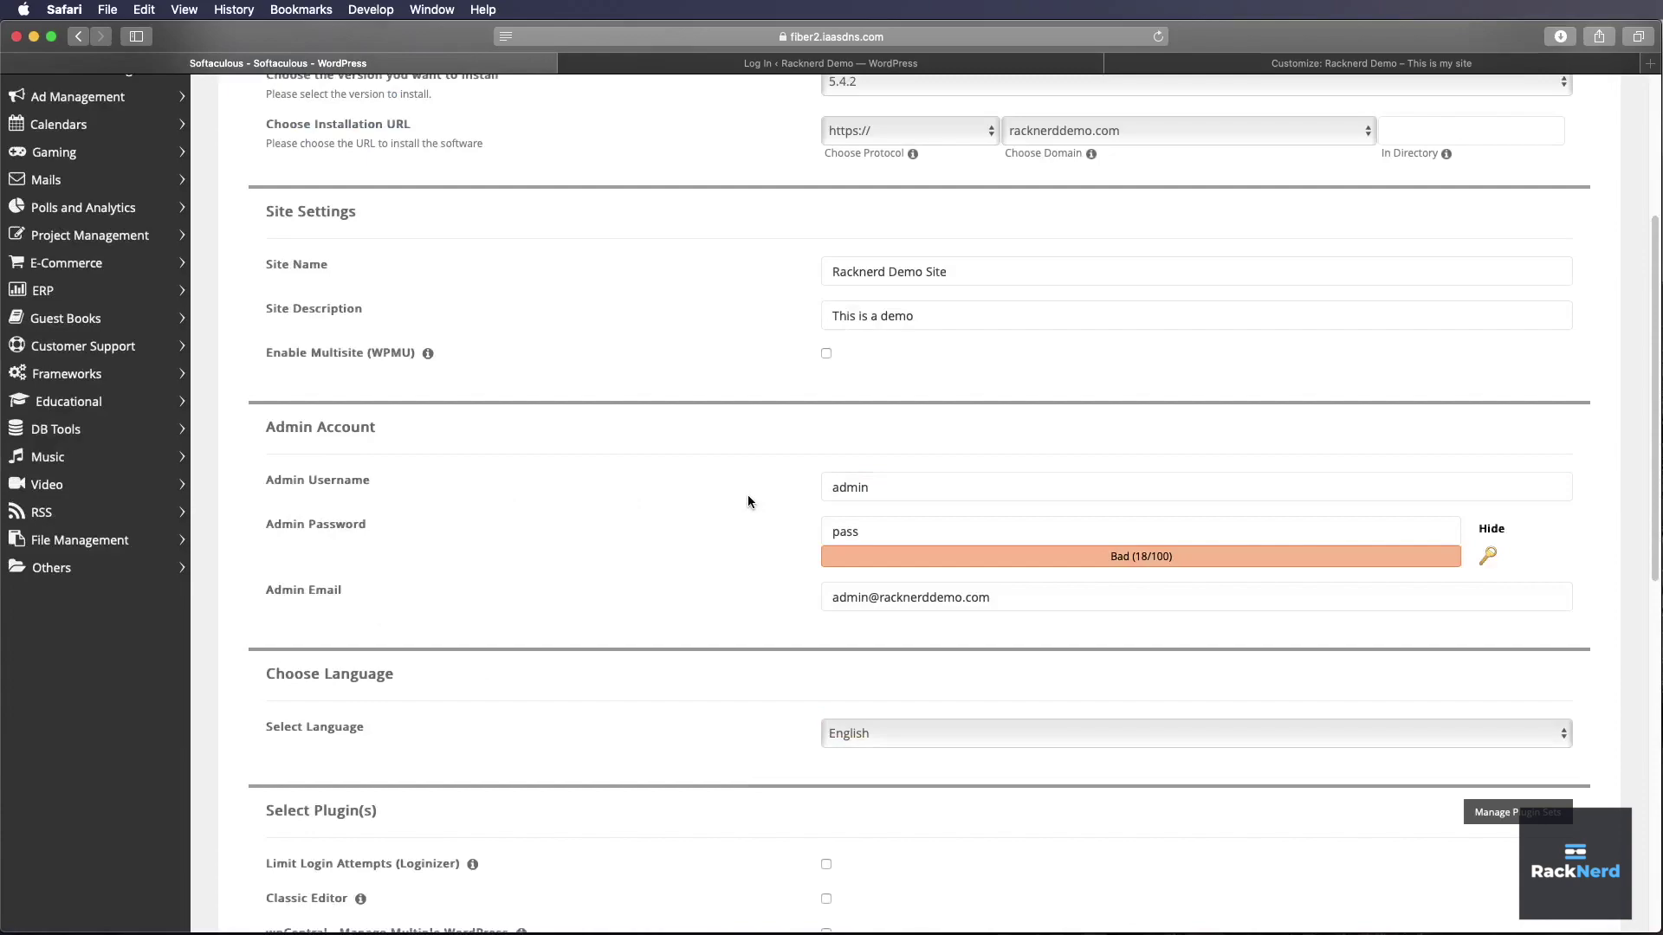
# - Replace the default admin username with a custom one and enter a new Strong-rated admin password
pyautogui.doubleClick(952, 485)
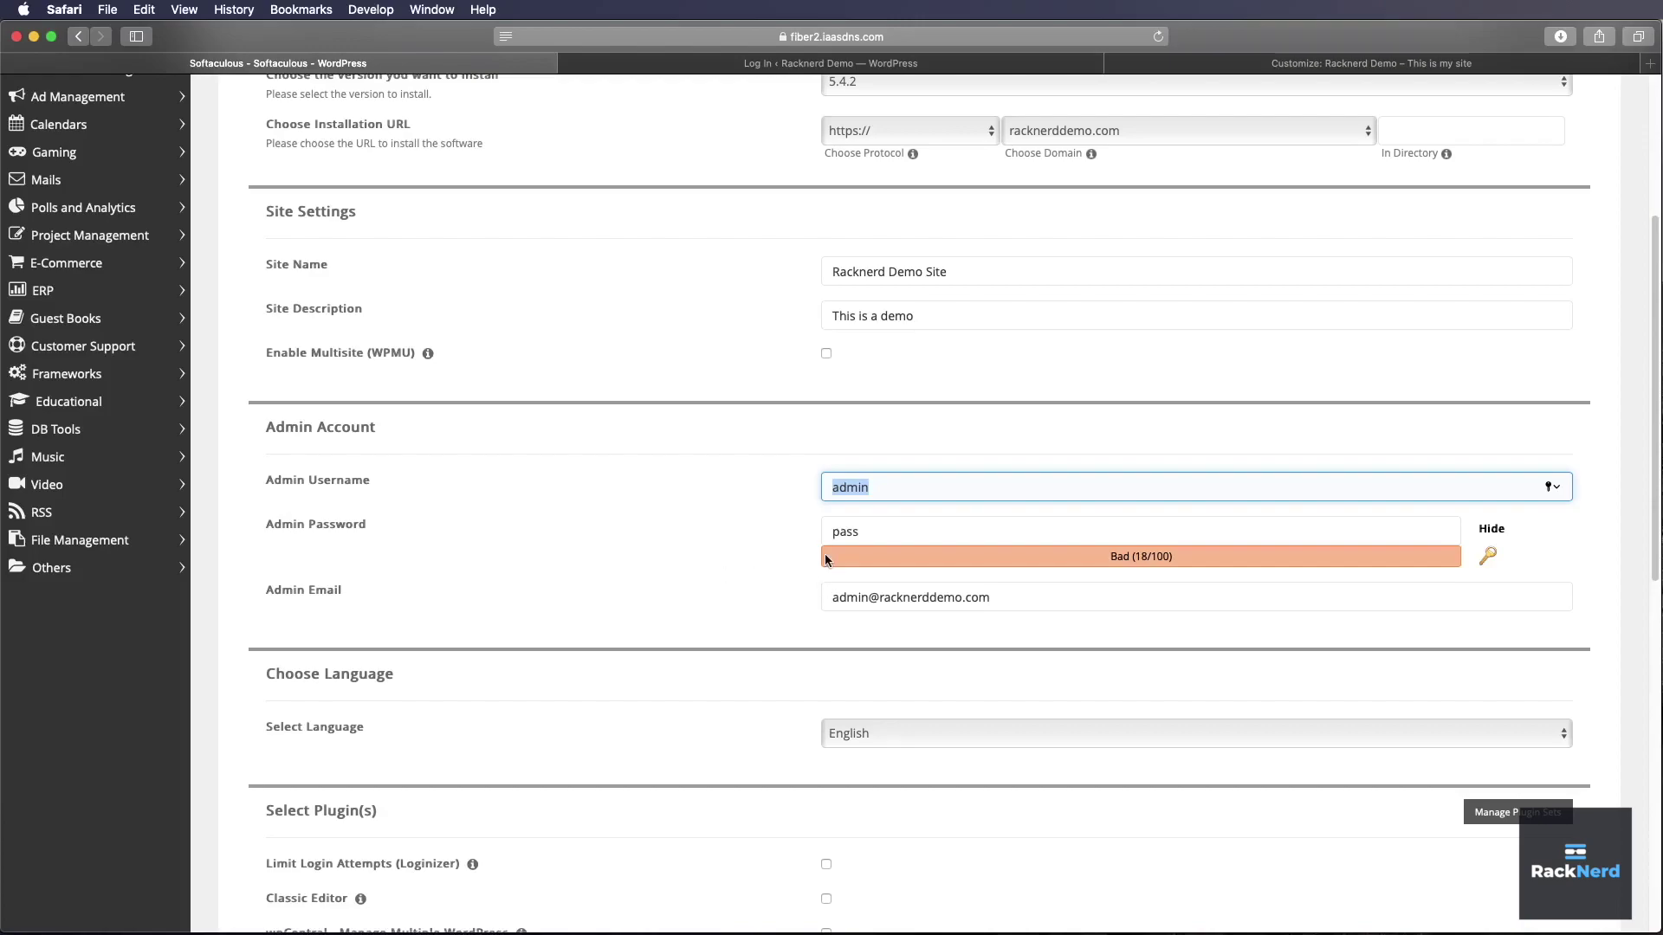
pyautogui.write('davedemo')
pyautogui.press('Tab')
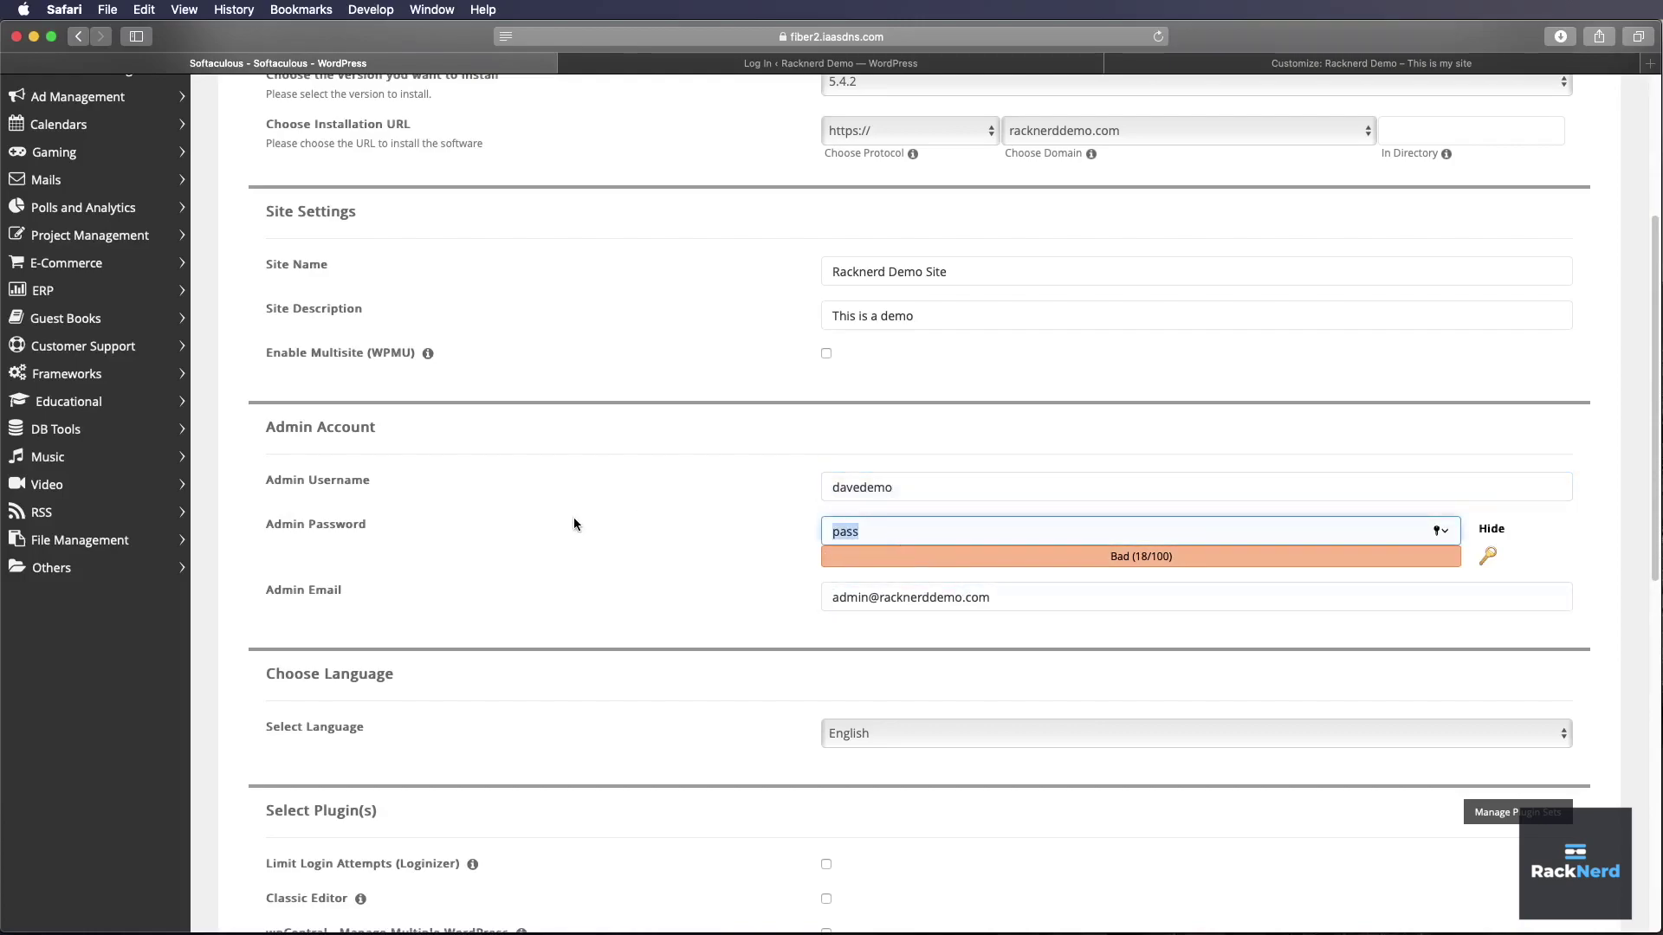
pyautogui.write('t')
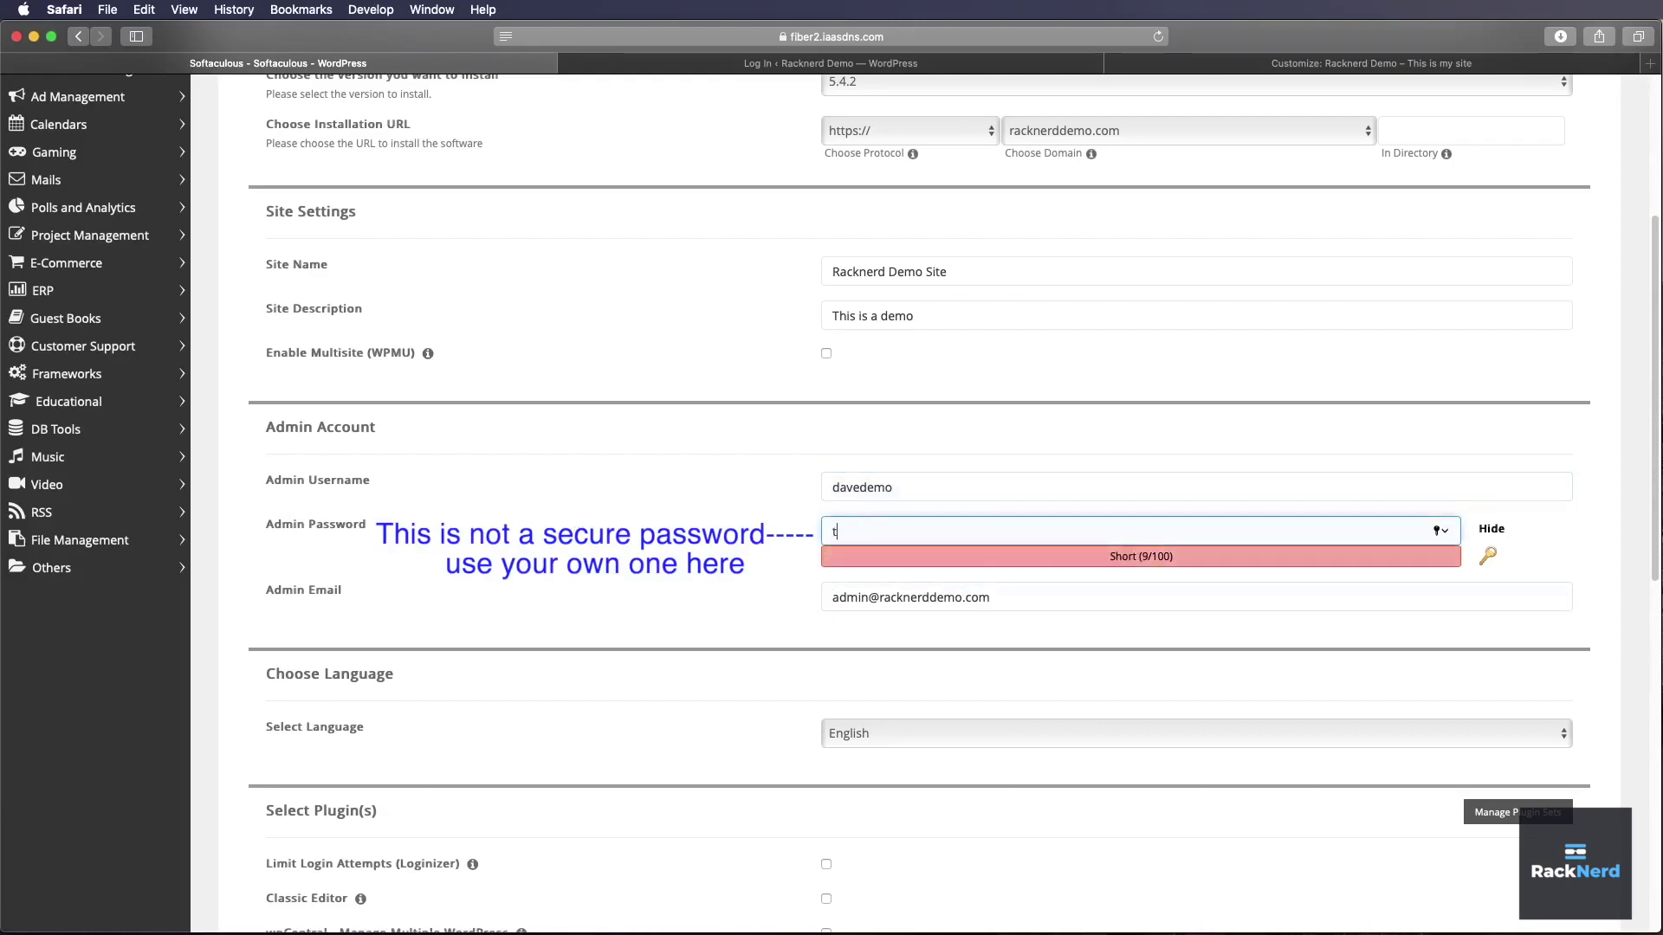
pyautogui.write('hisismy')
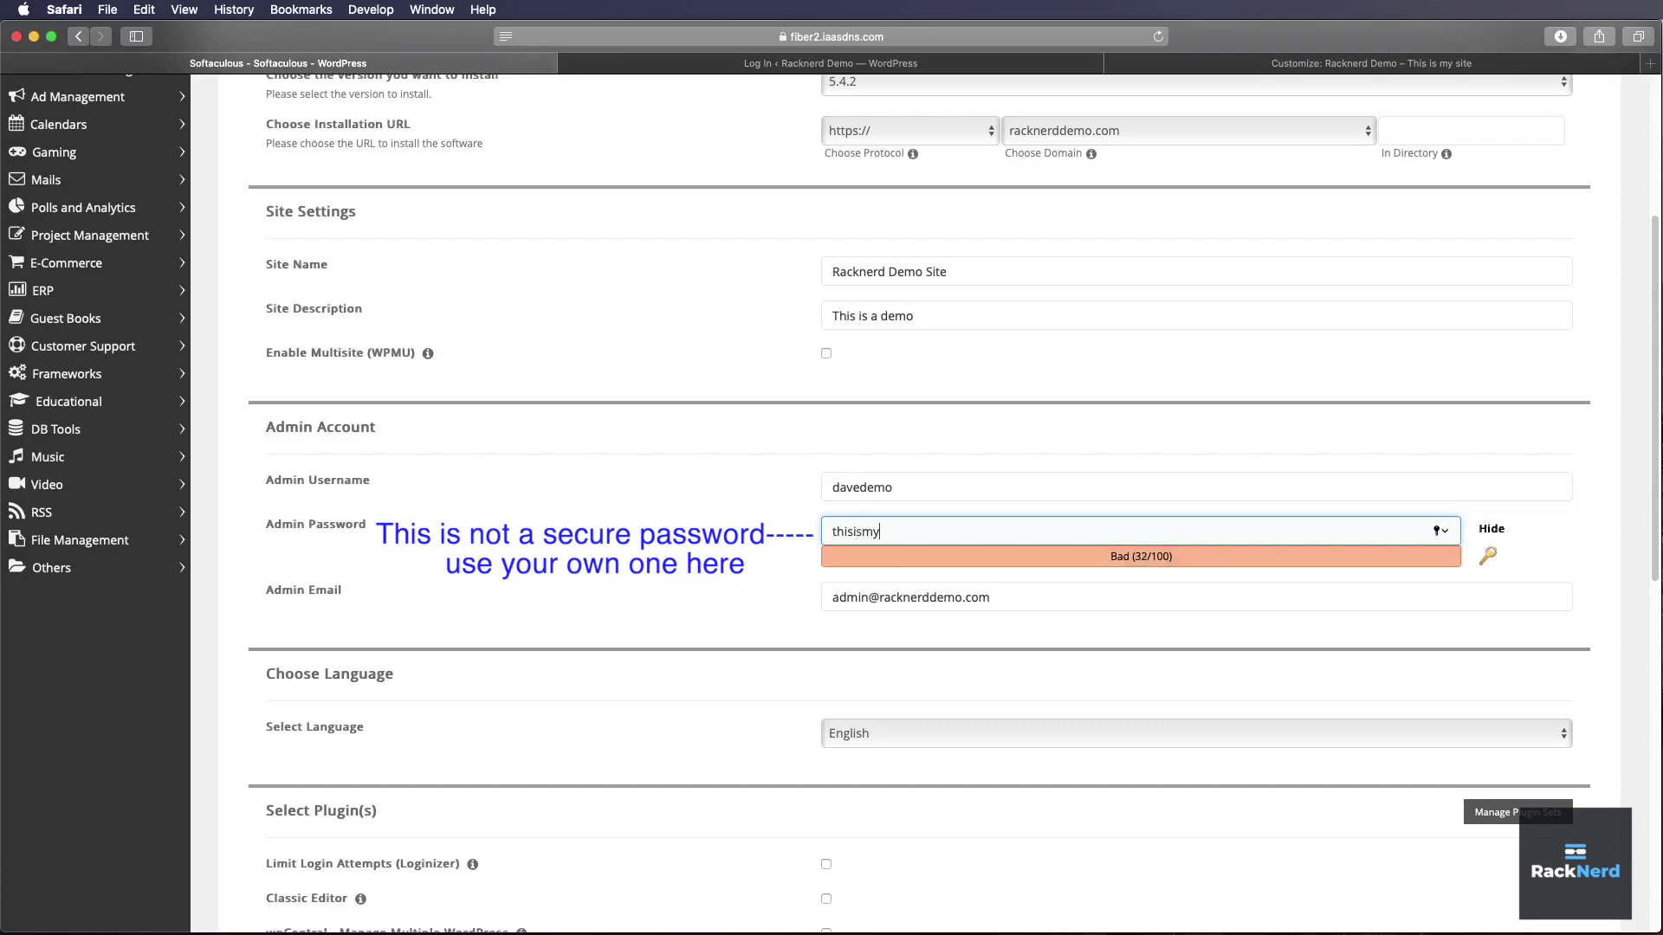
pyautogui.write('password')
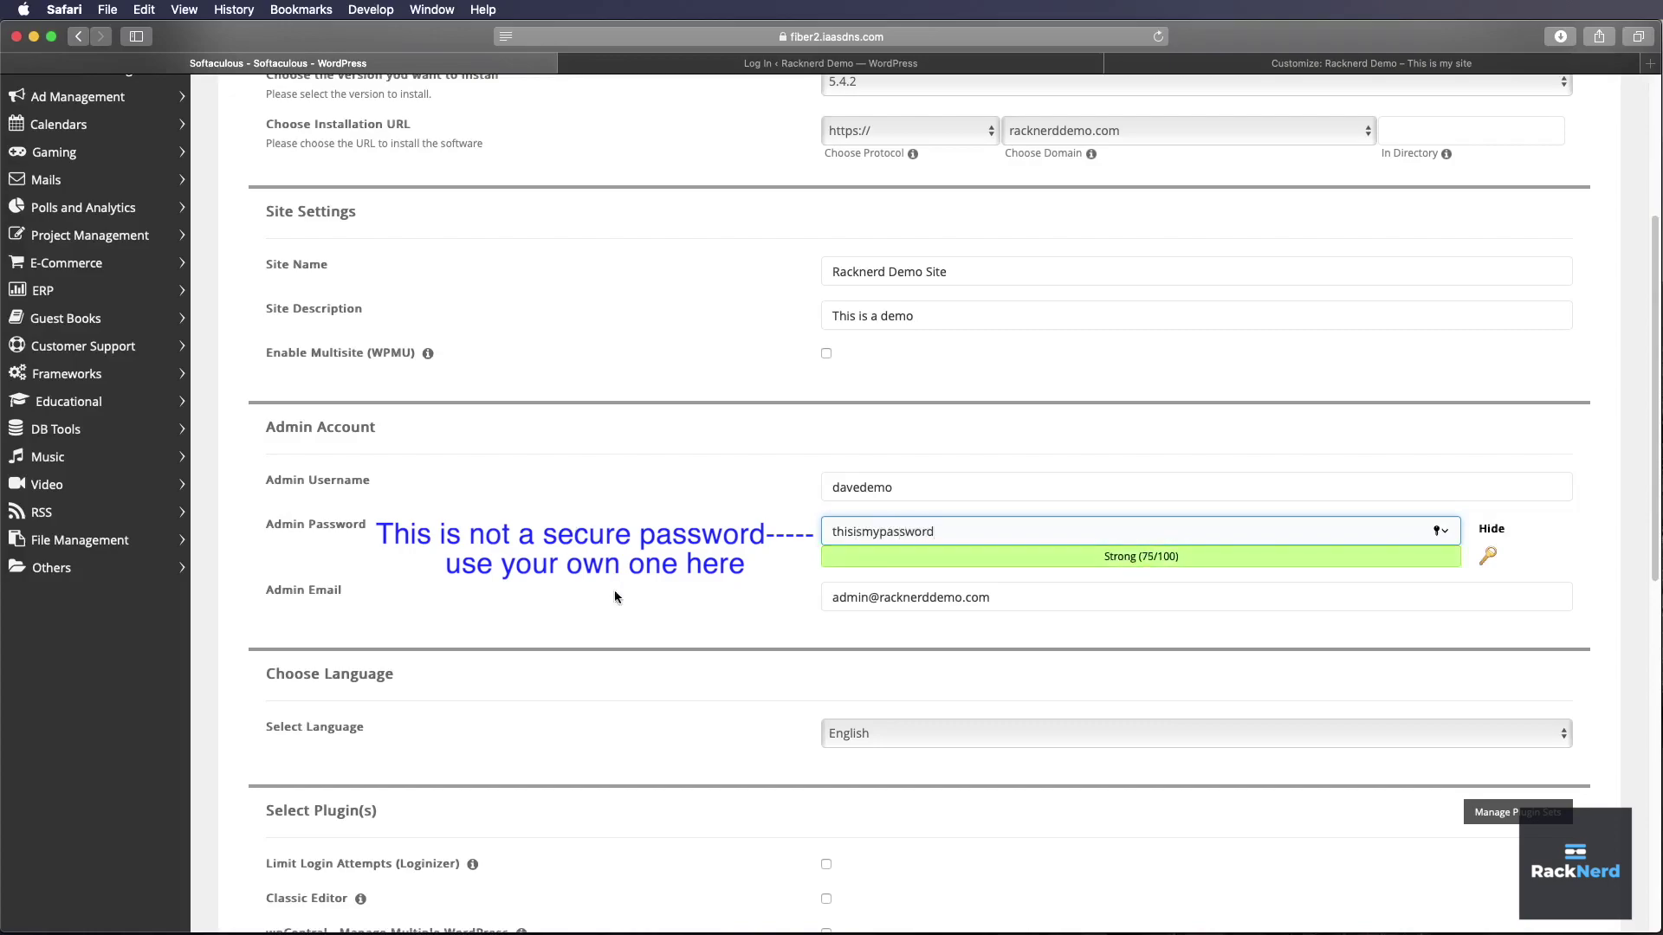
pyautogui.click(686, 644)
pyautogui.tripleClick(933, 600)
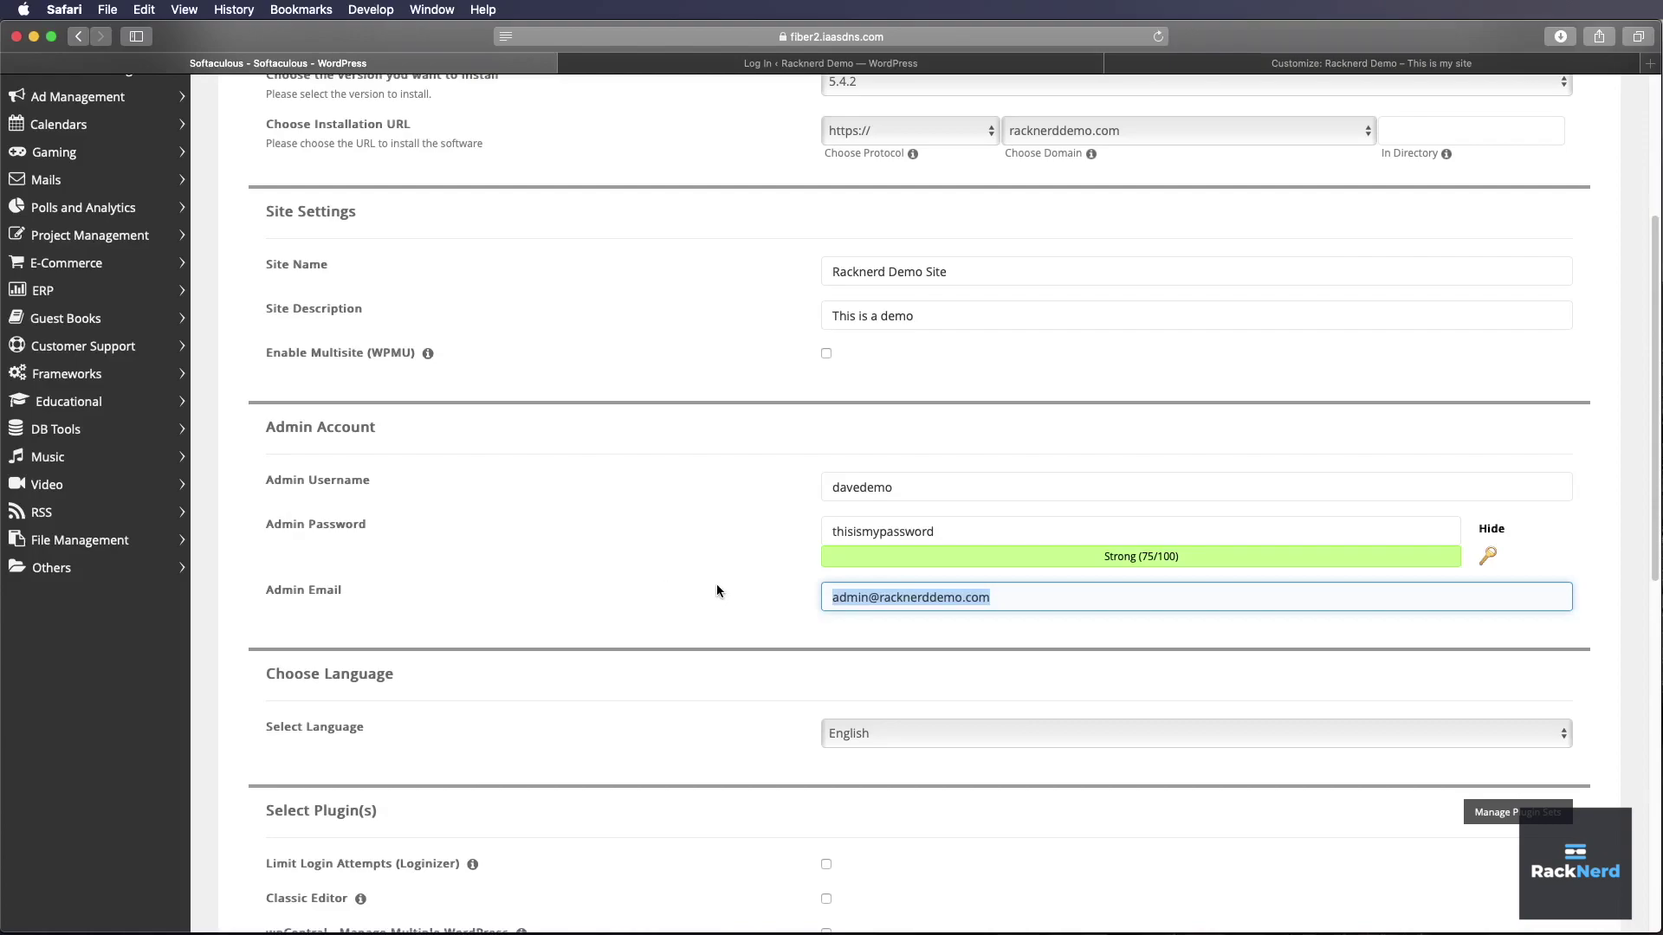
# - Run the WordPress installation for racknerddemo.com with the configured settings
pyautogui.scroll(-7, 717, 589)
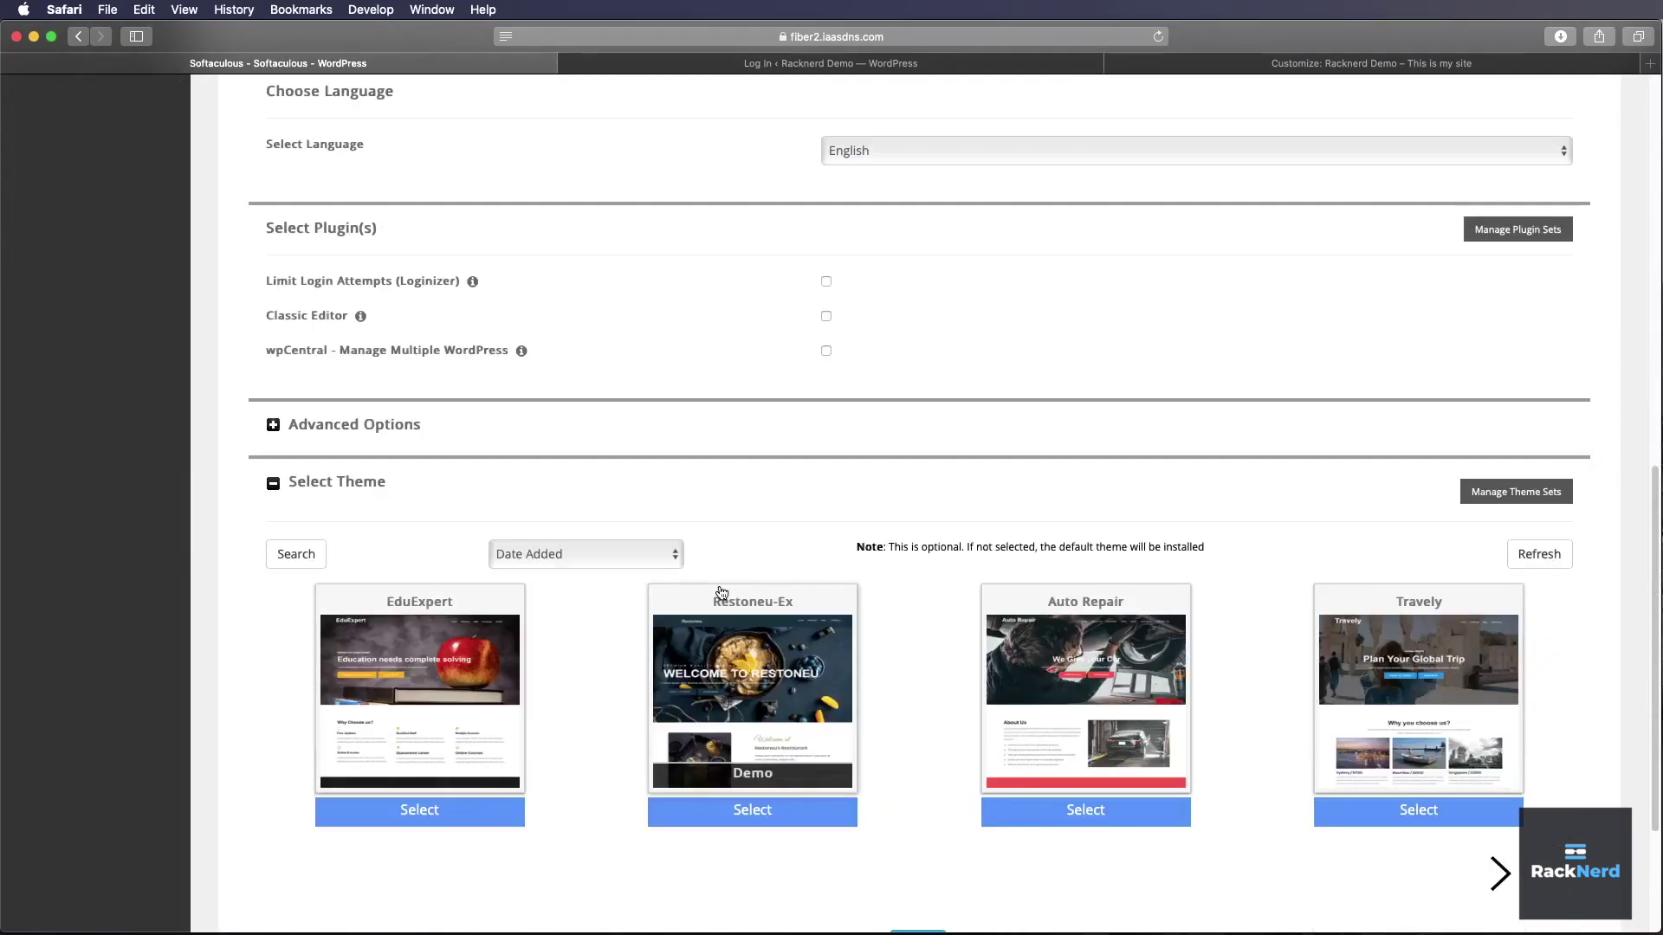
pyautogui.scroll(-3, 719, 591)
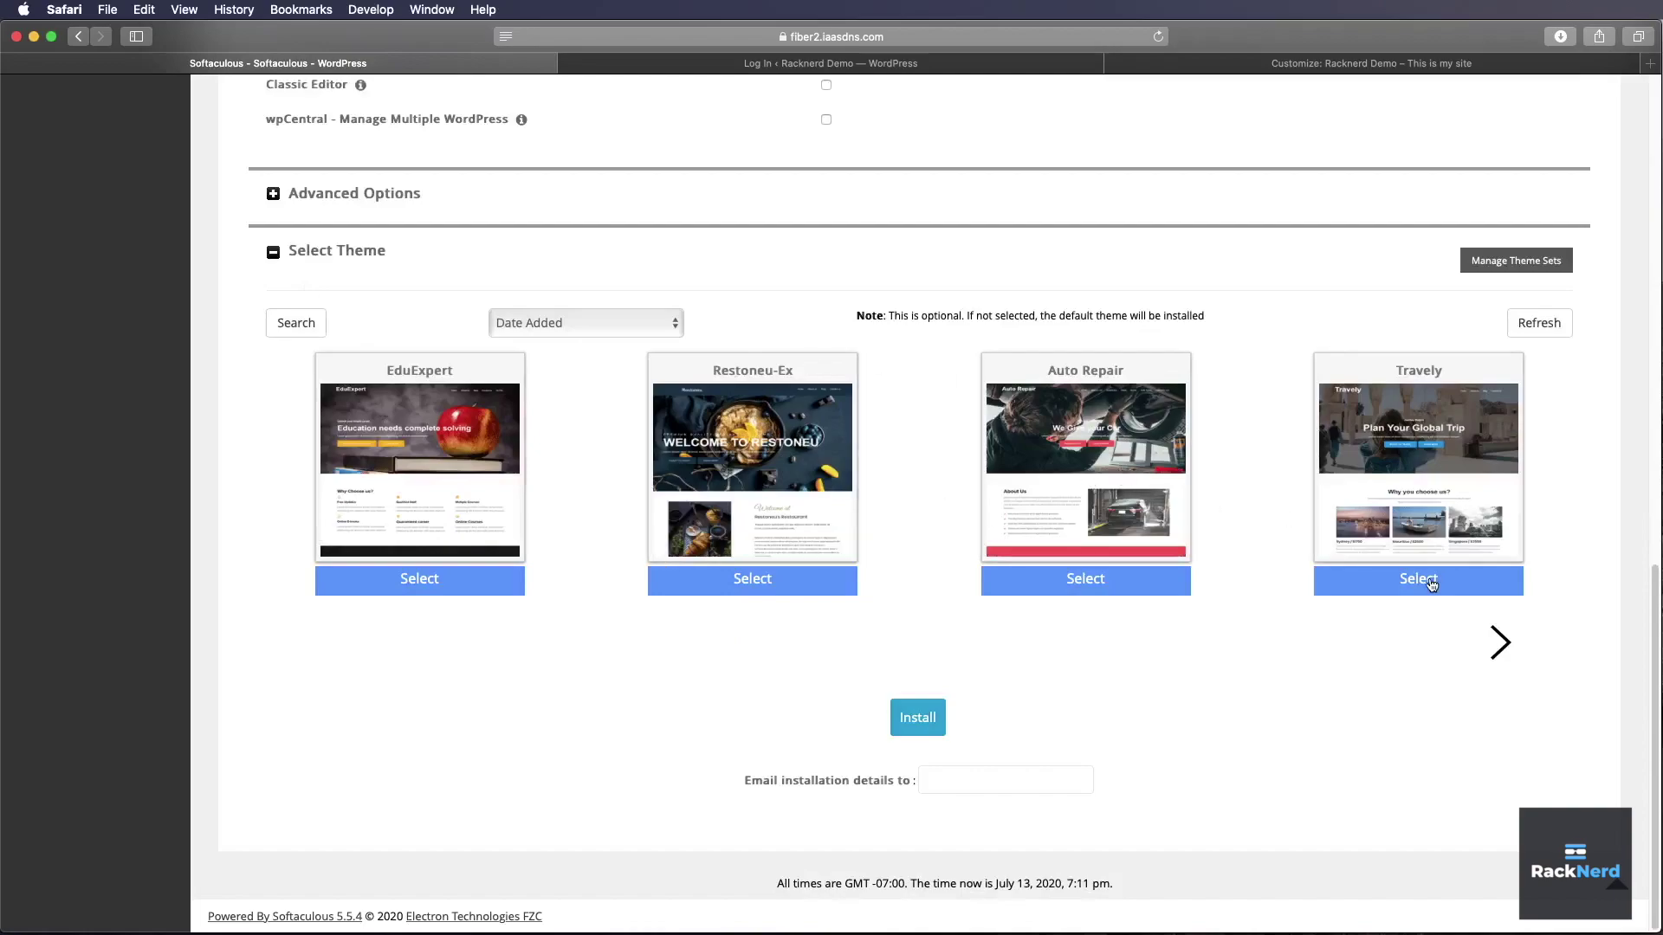
pyautogui.click(937, 724)
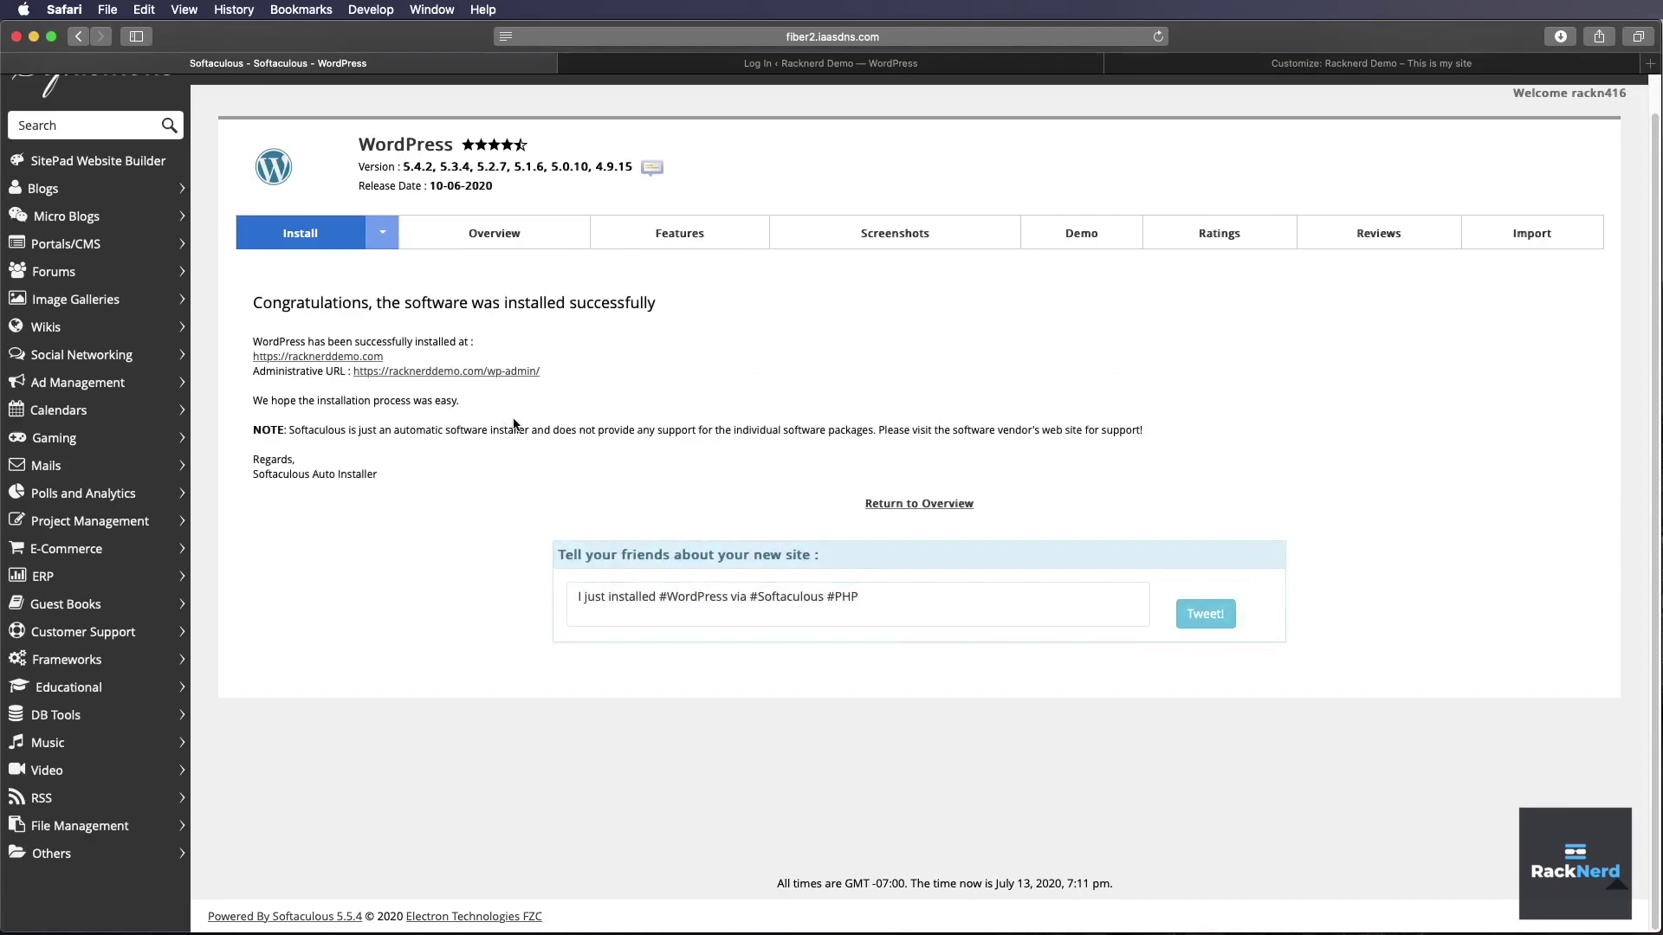
# - Open racknerddemo.com in a new tab and load its /wp-login.php page
pyautogui.click(359, 357)
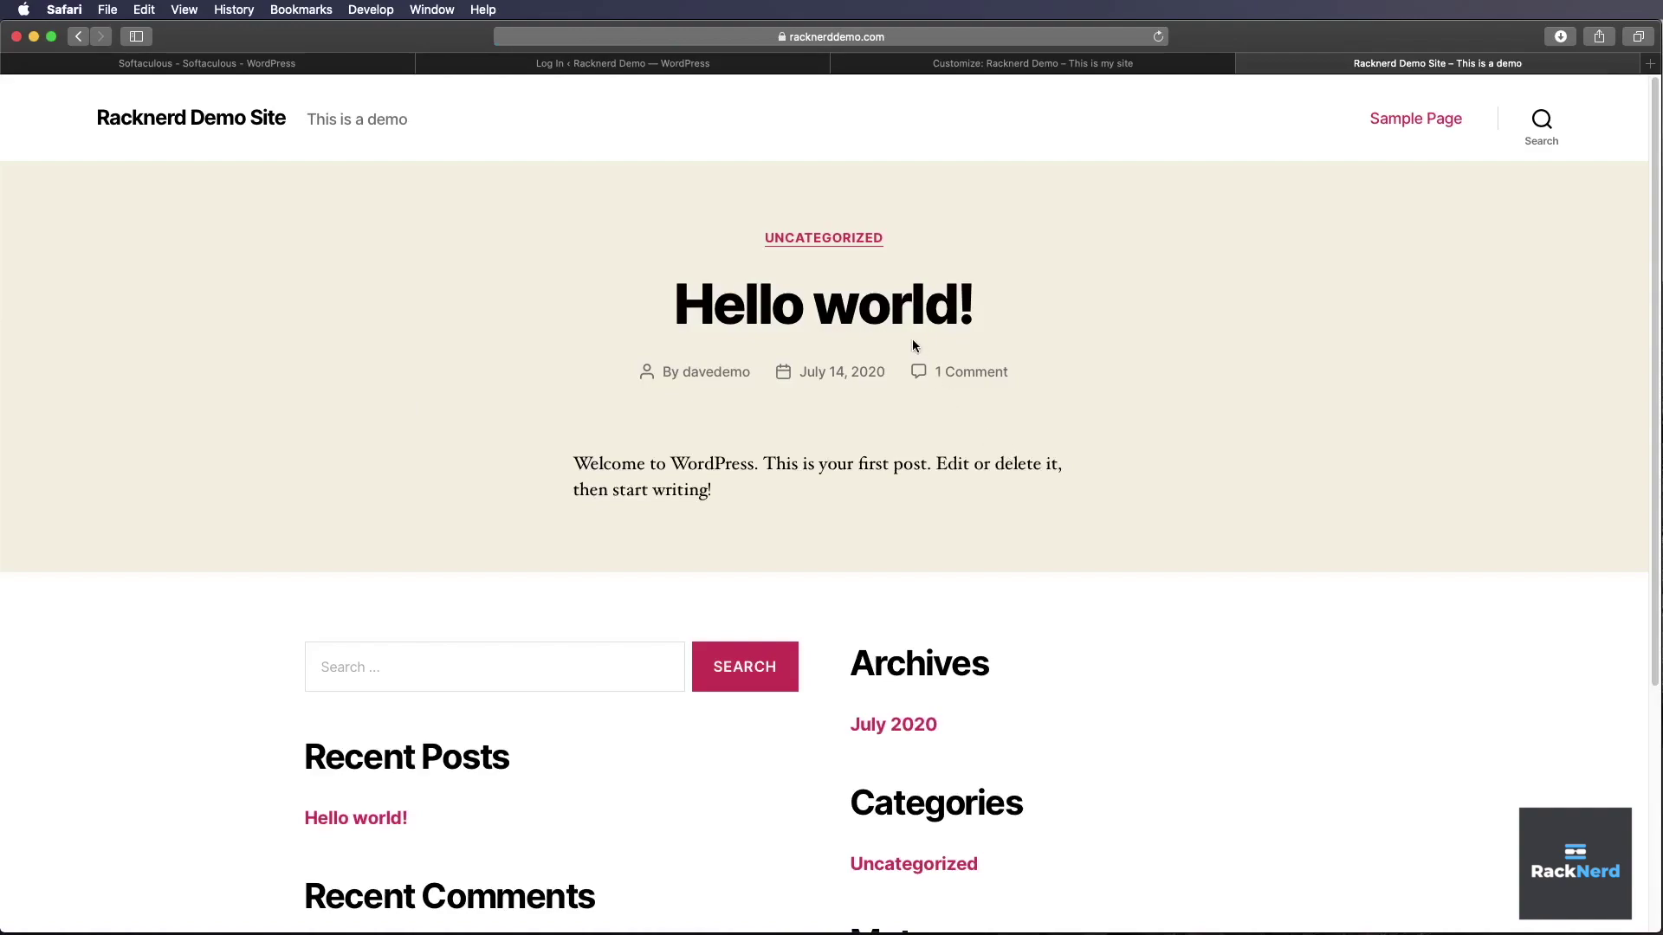
pyautogui.click(935, 43)
pyautogui.click(942, 39)
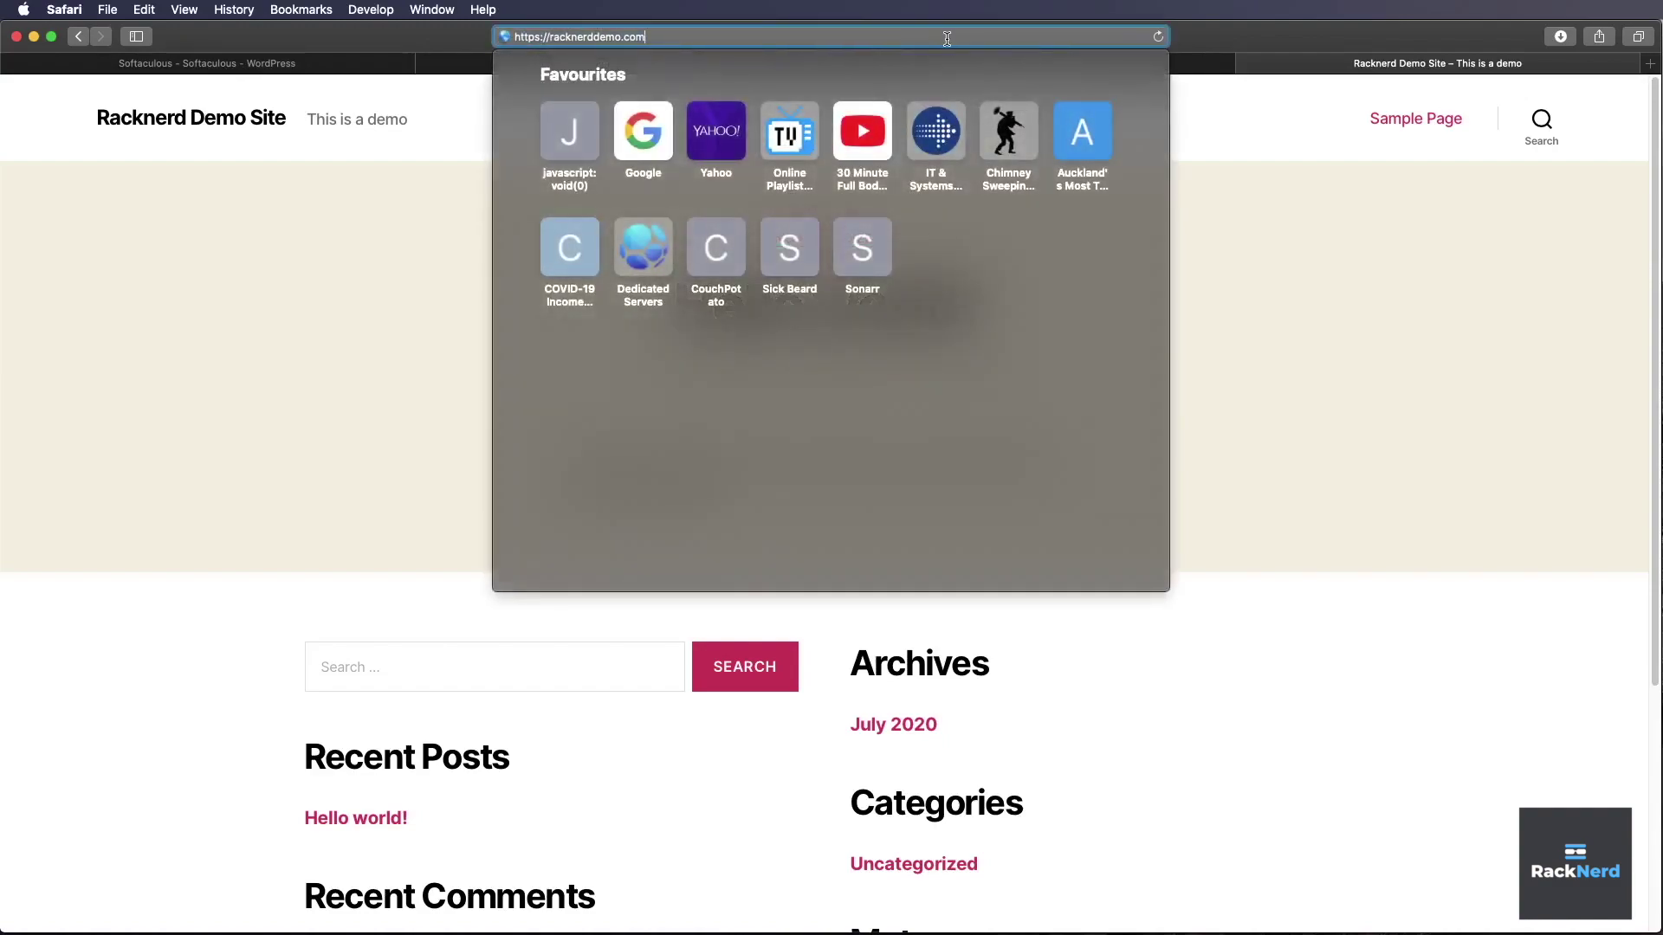
pyautogui.write('/w-')
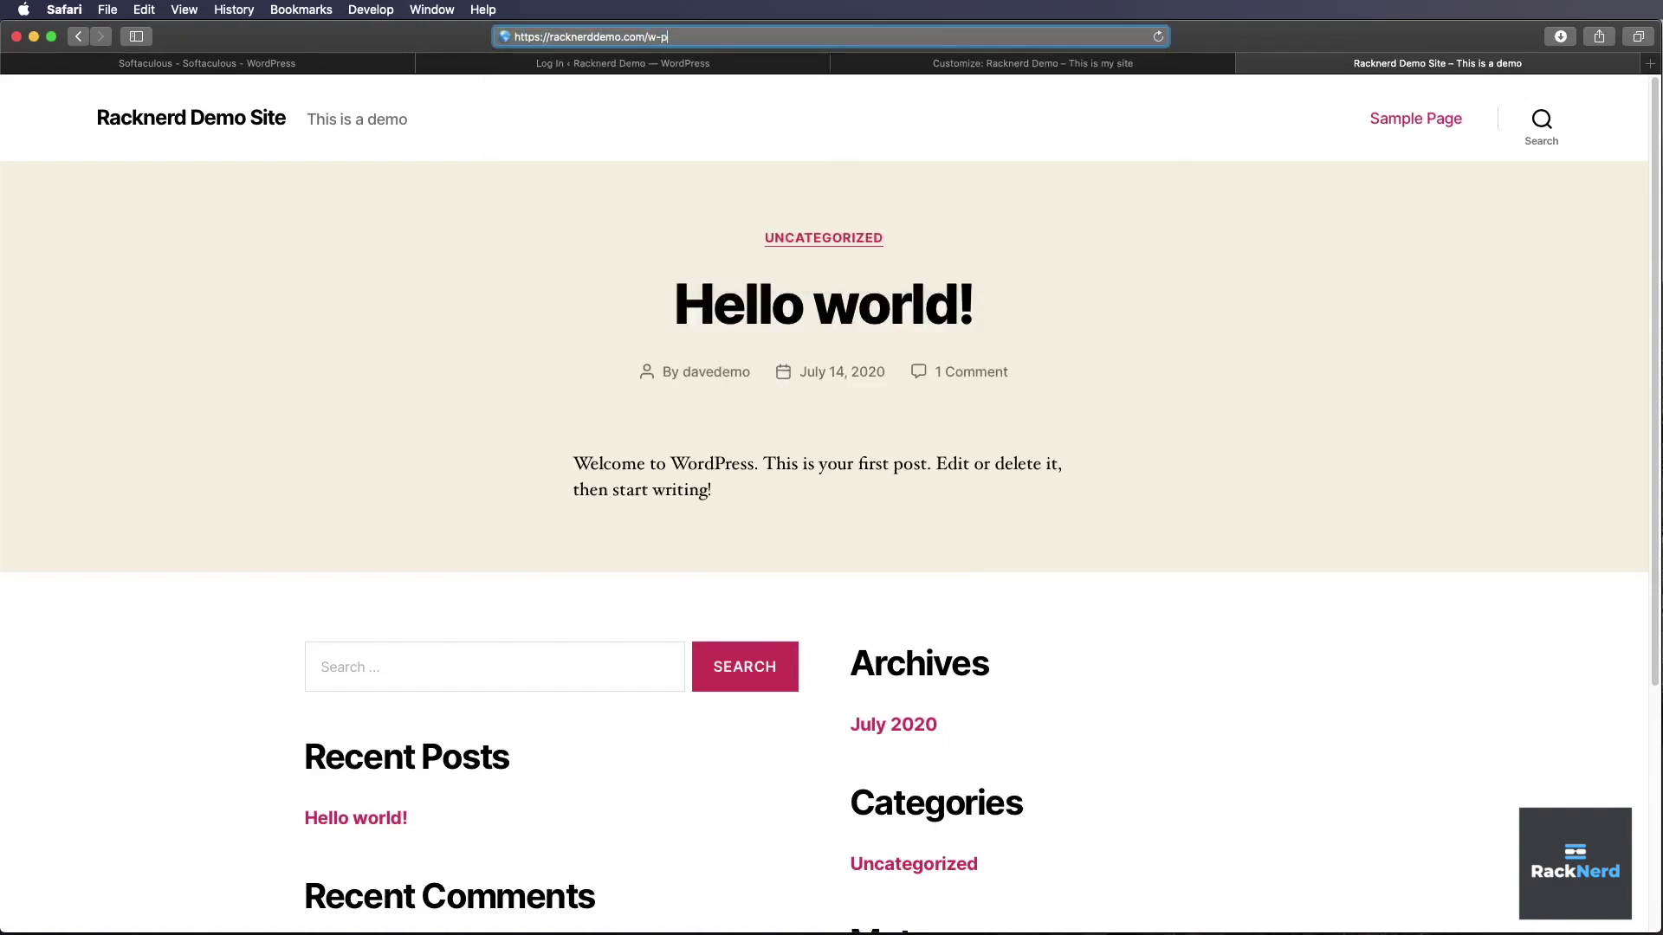
pyautogui.press('BackSpace')
pyautogui.write('p-admin/')
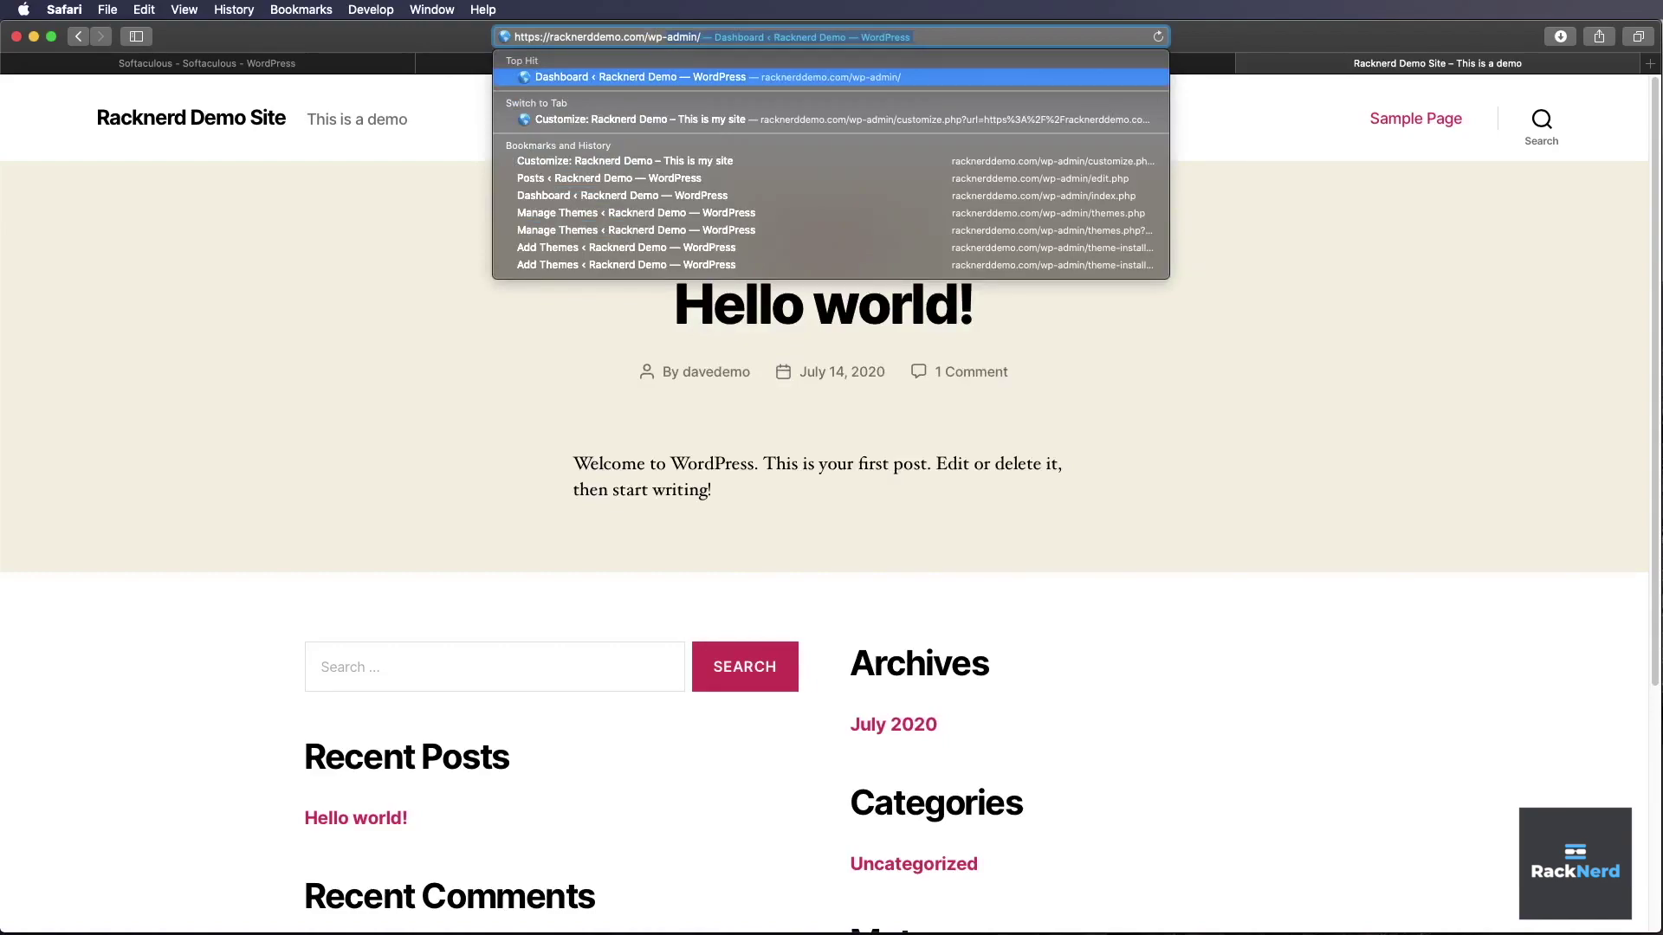
pyautogui.press('BackSpace')
pyautogui.press('BackSpace')
pyautogui.press('BackSpace')
pyautogui.press('BackSpace')
pyautogui.press('BackSpace')
pyautogui.press('BackSpace')
pyautogui.write('login.php')
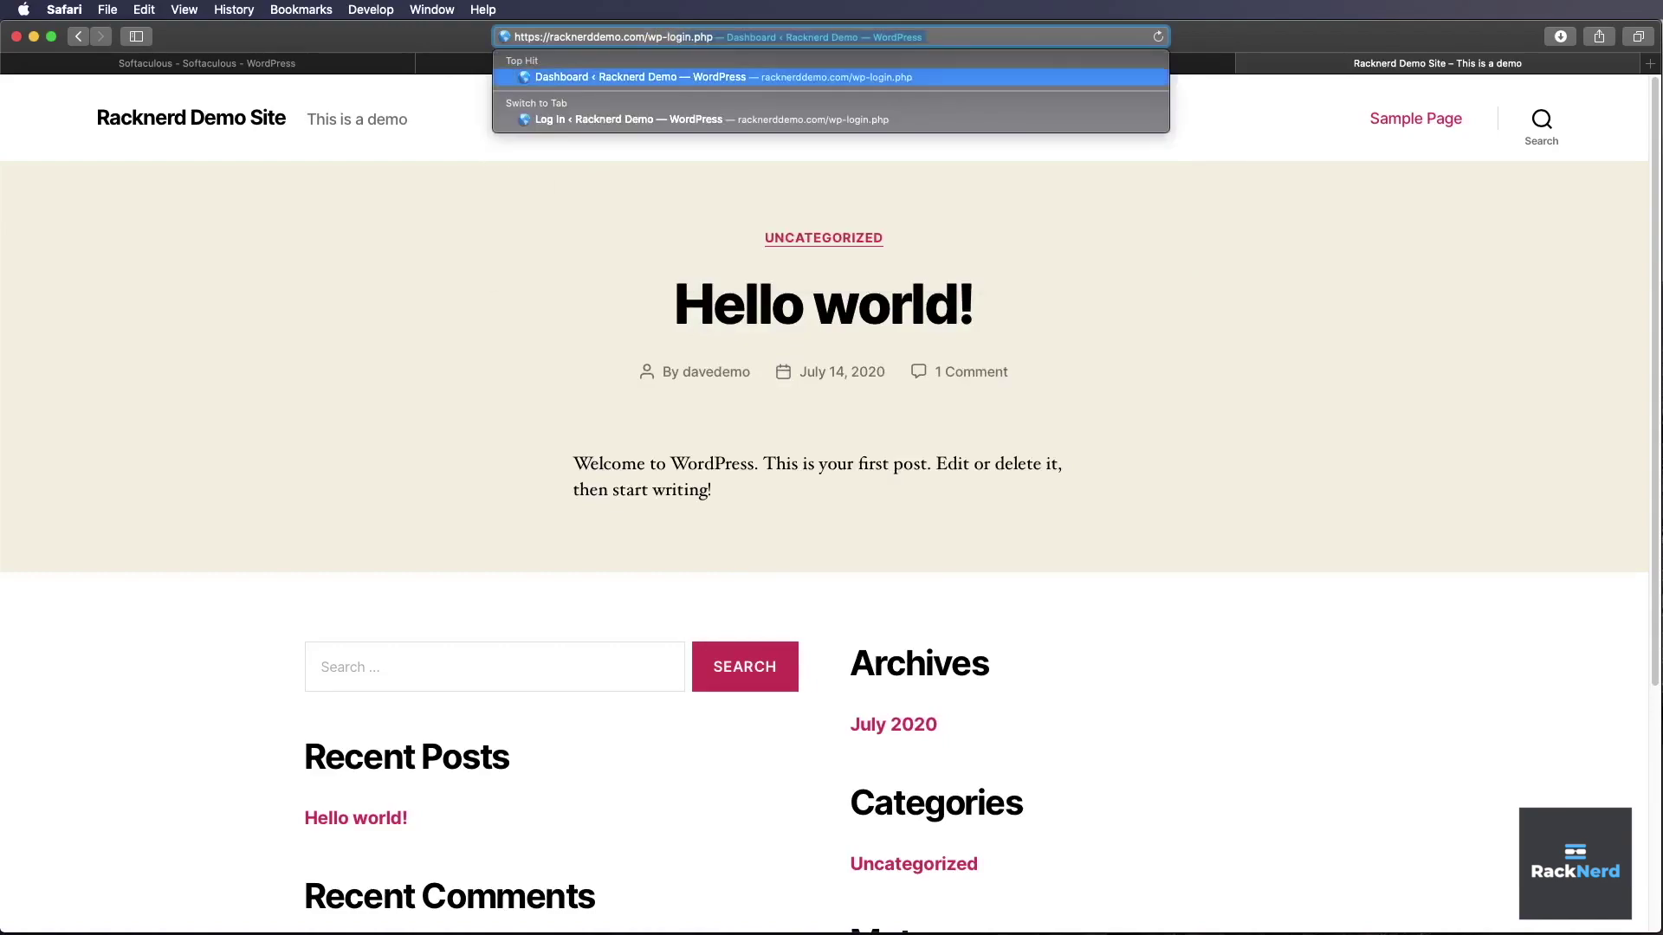
pyautogui.press('Return')
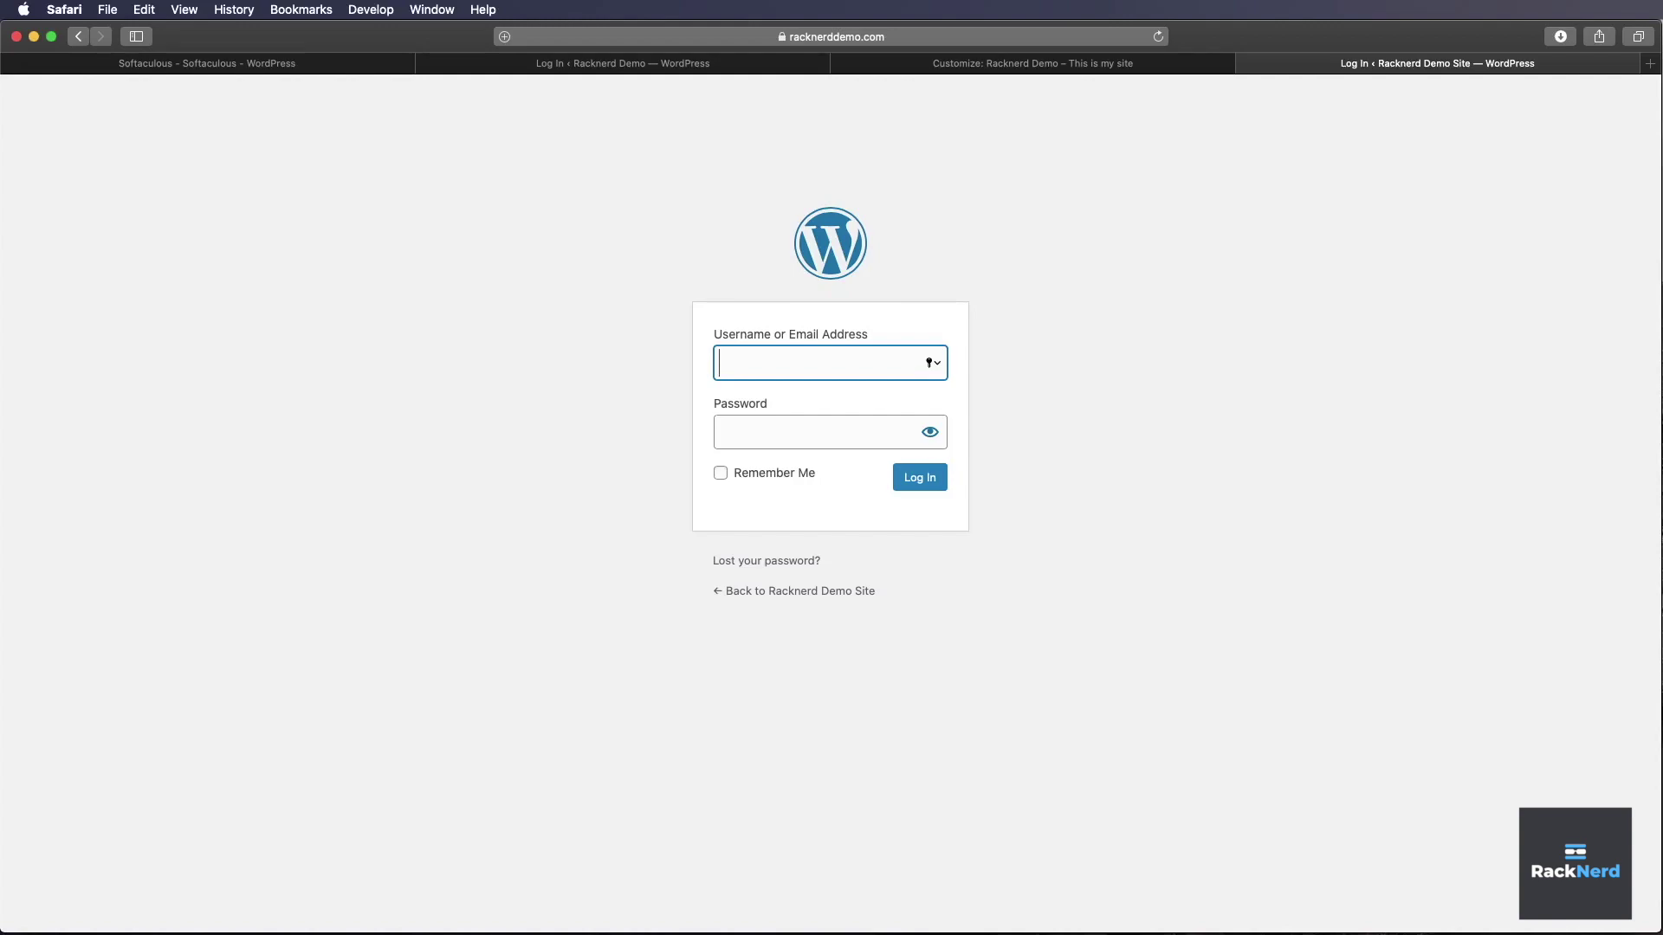
# - Log in to WordPress with the new admin username and password
pyautogui.write('davedemo')
pyautogui.press('Tab')
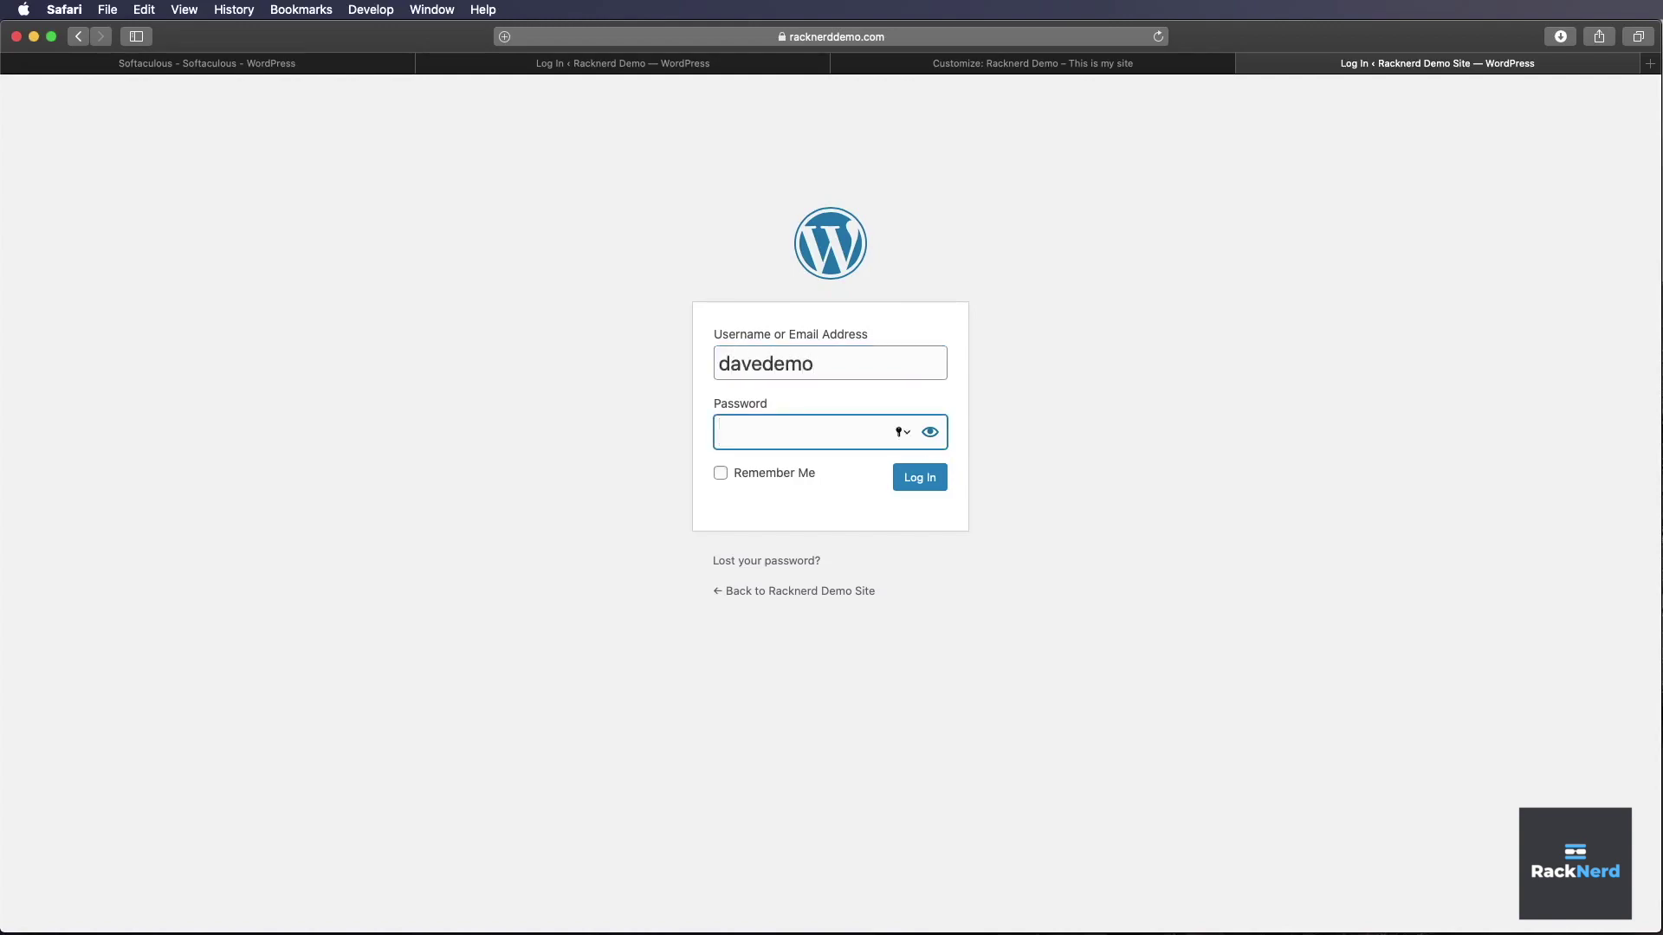
pyautogui.write('•••••••••••••••')
pyautogui.press('Return')
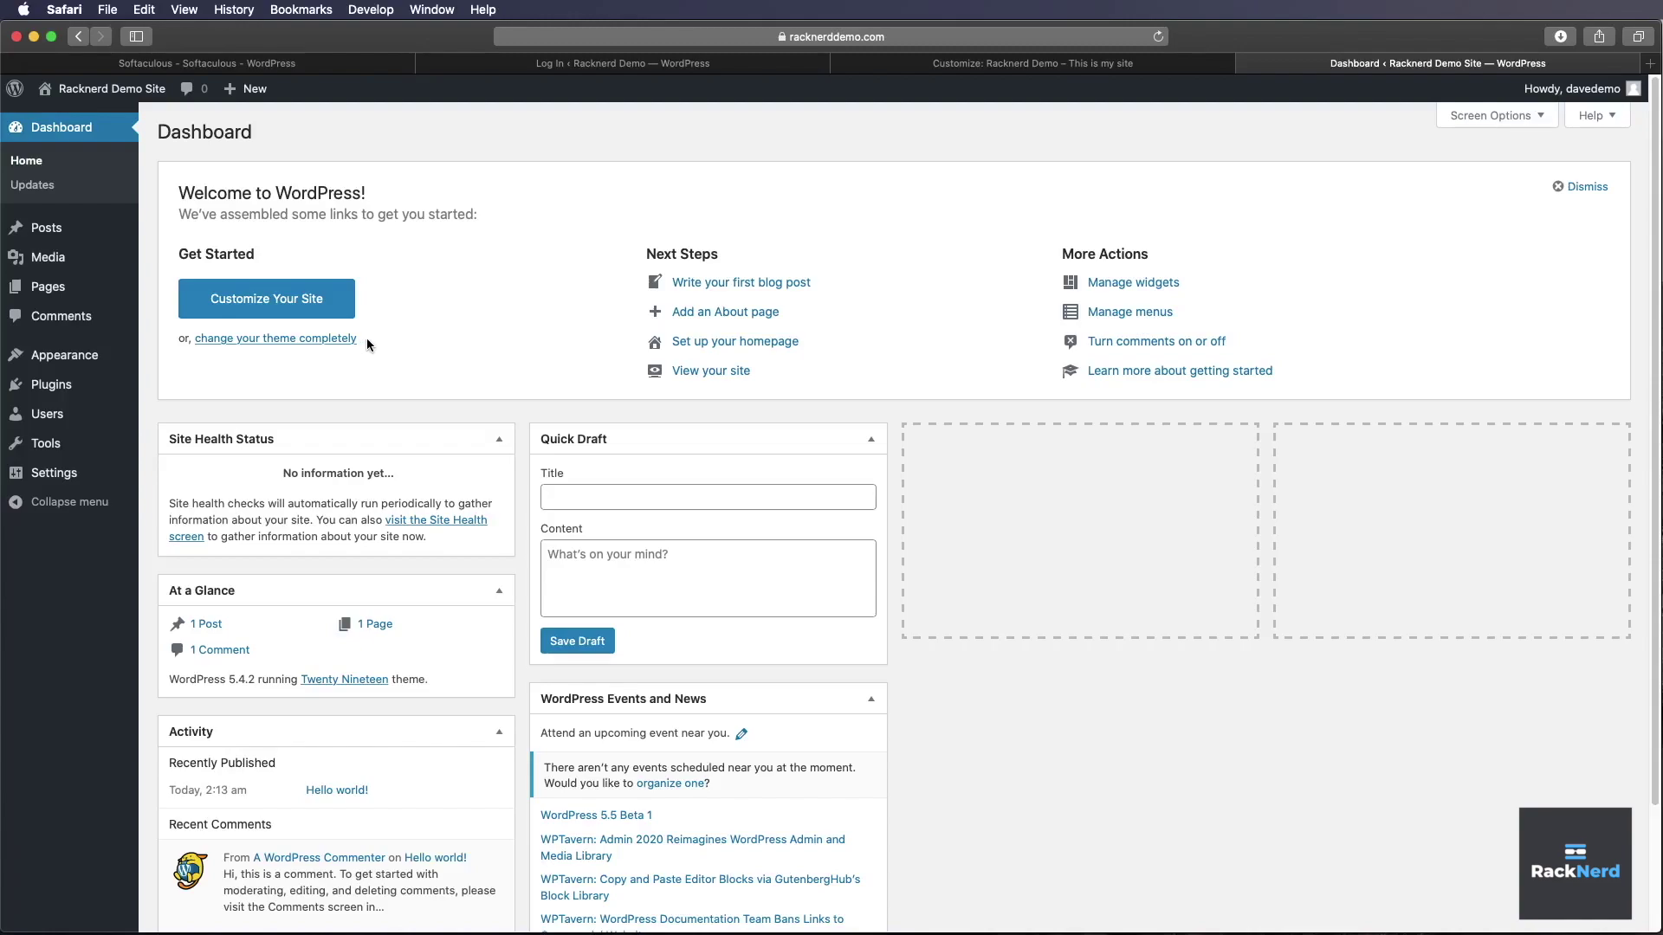
# - Search the theme directory for 'blog', then install and activate Quick Blog
pyautogui.click(67, 362)
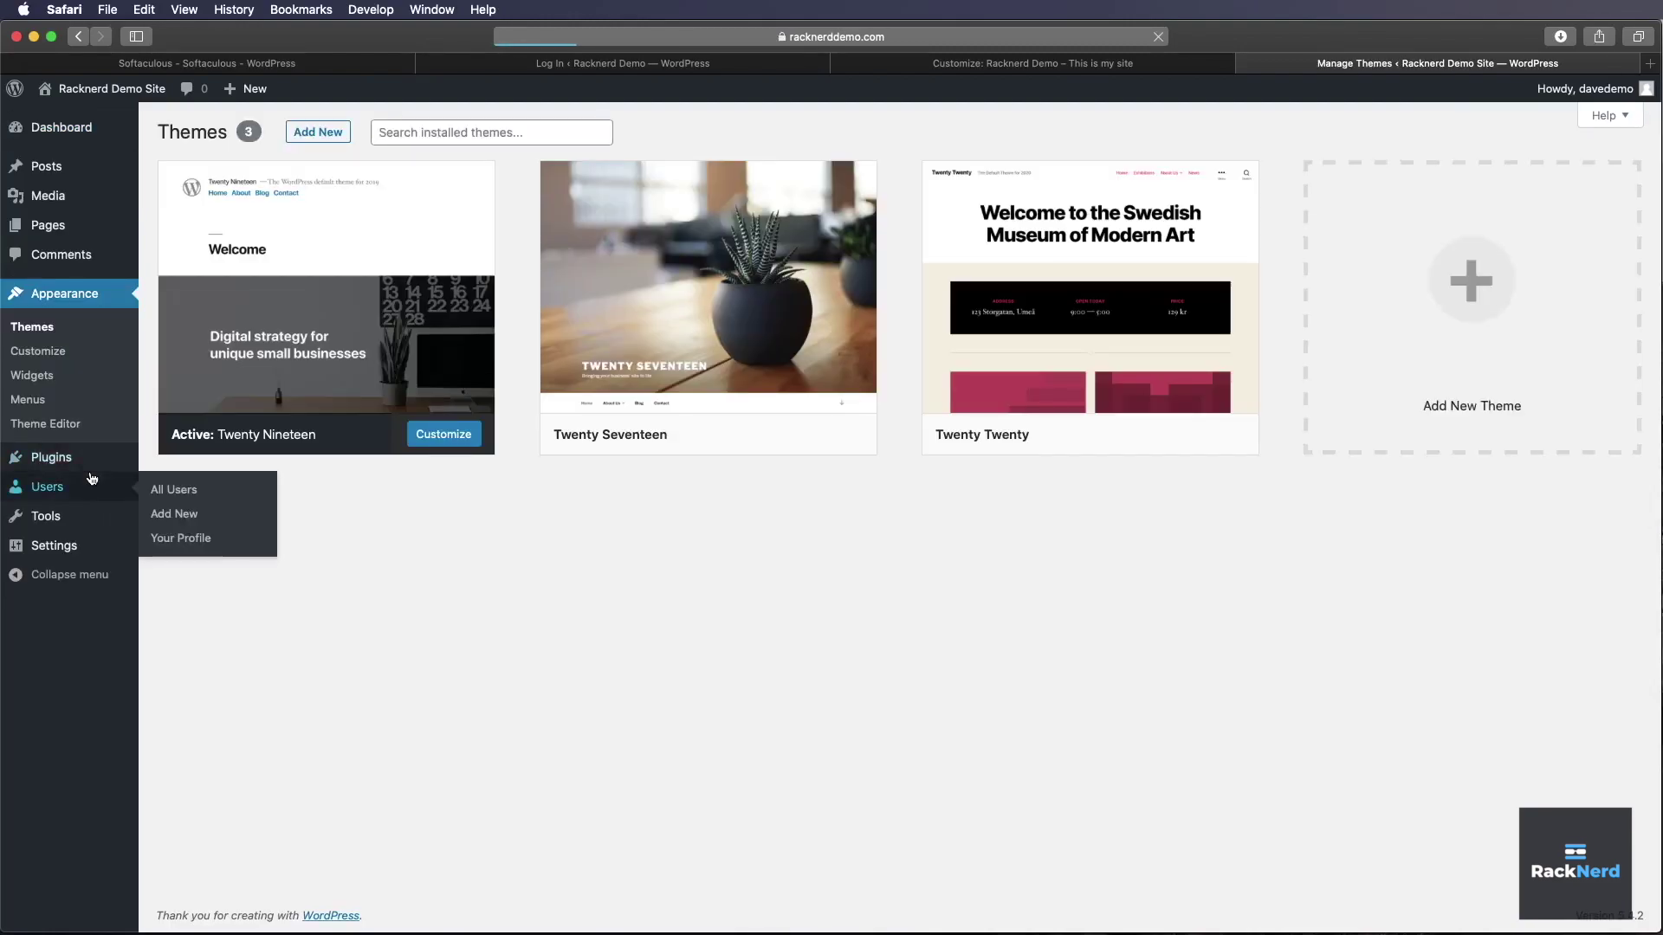
pyautogui.click(334, 133)
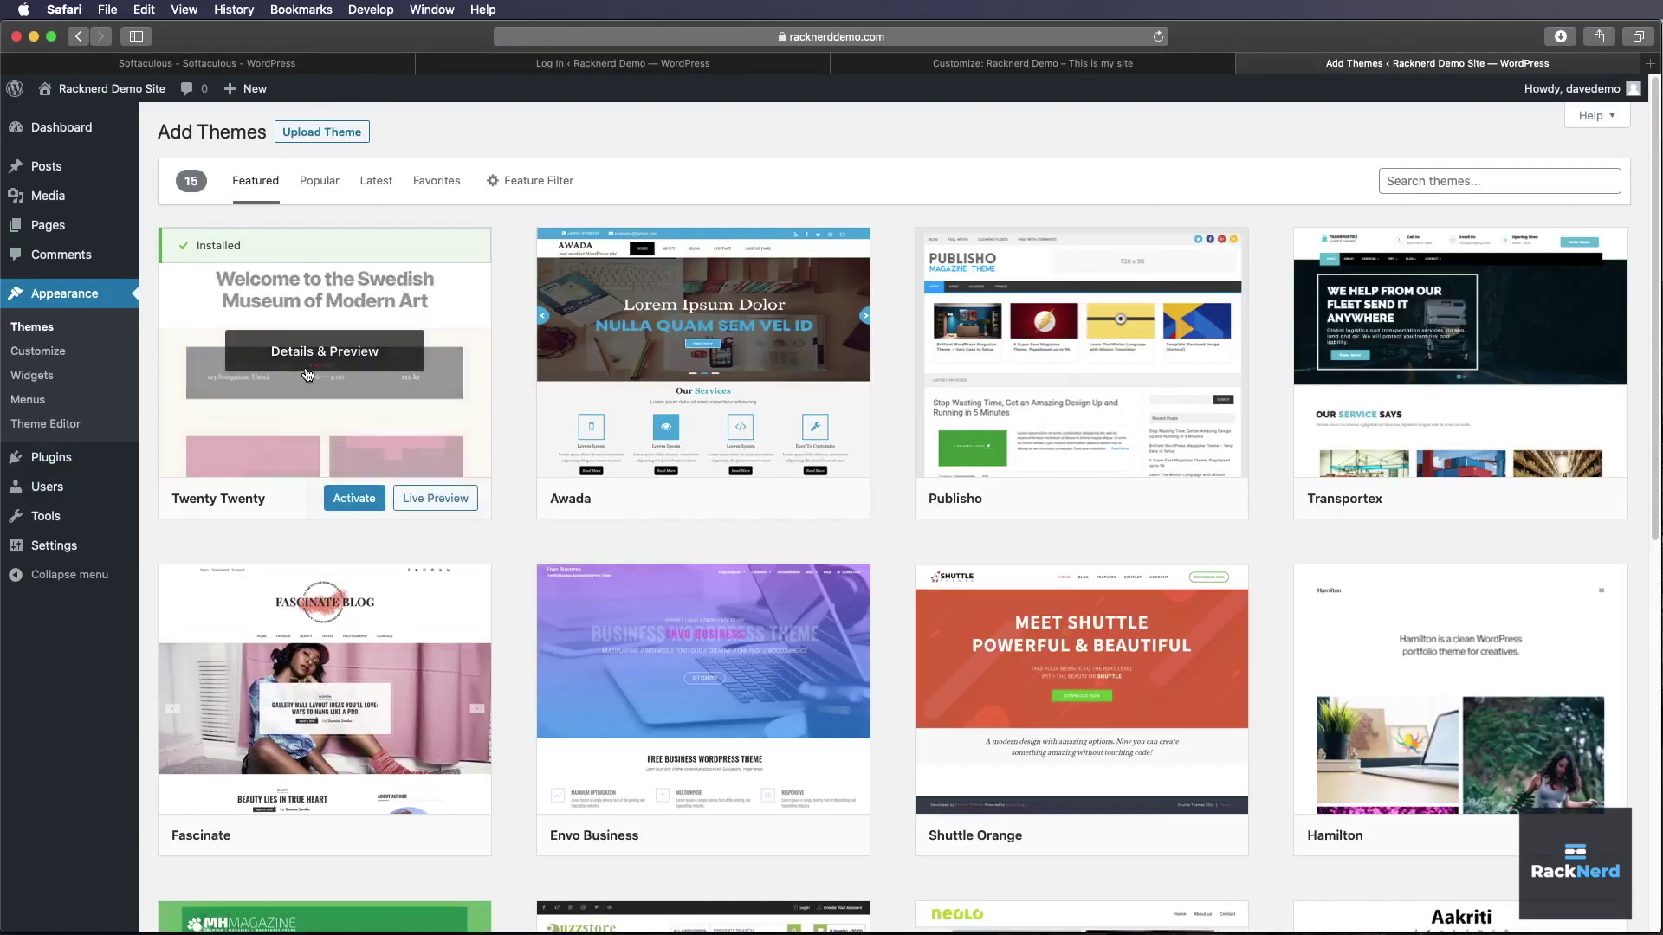
pyautogui.click(1420, 184)
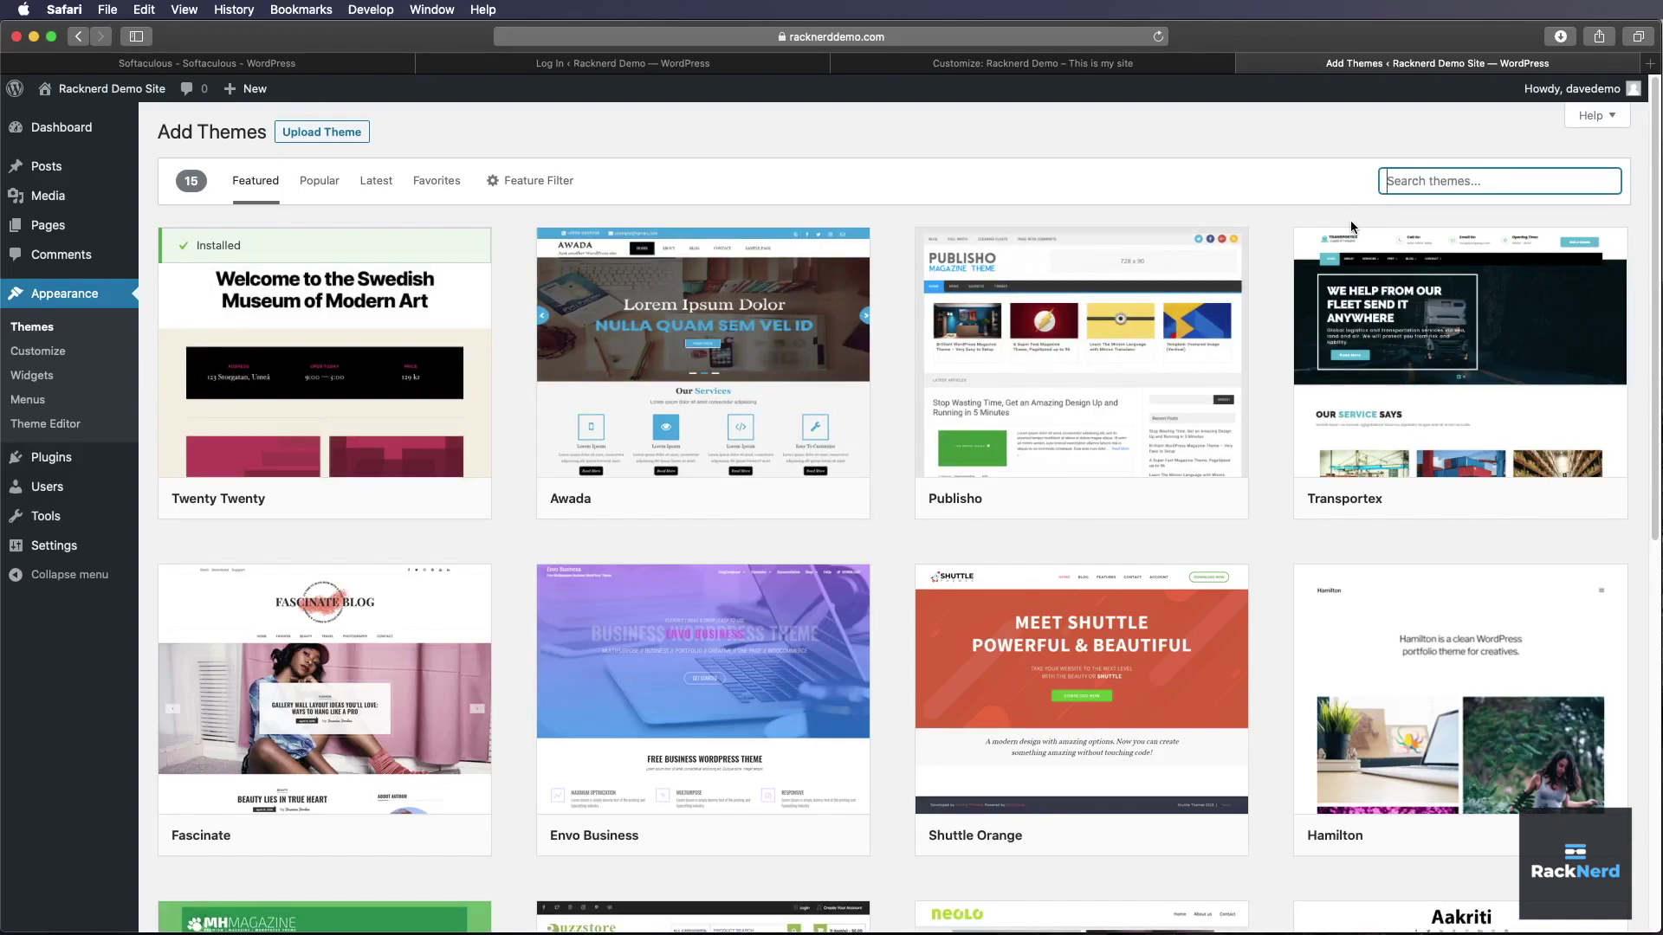
pyautogui.write('blog')
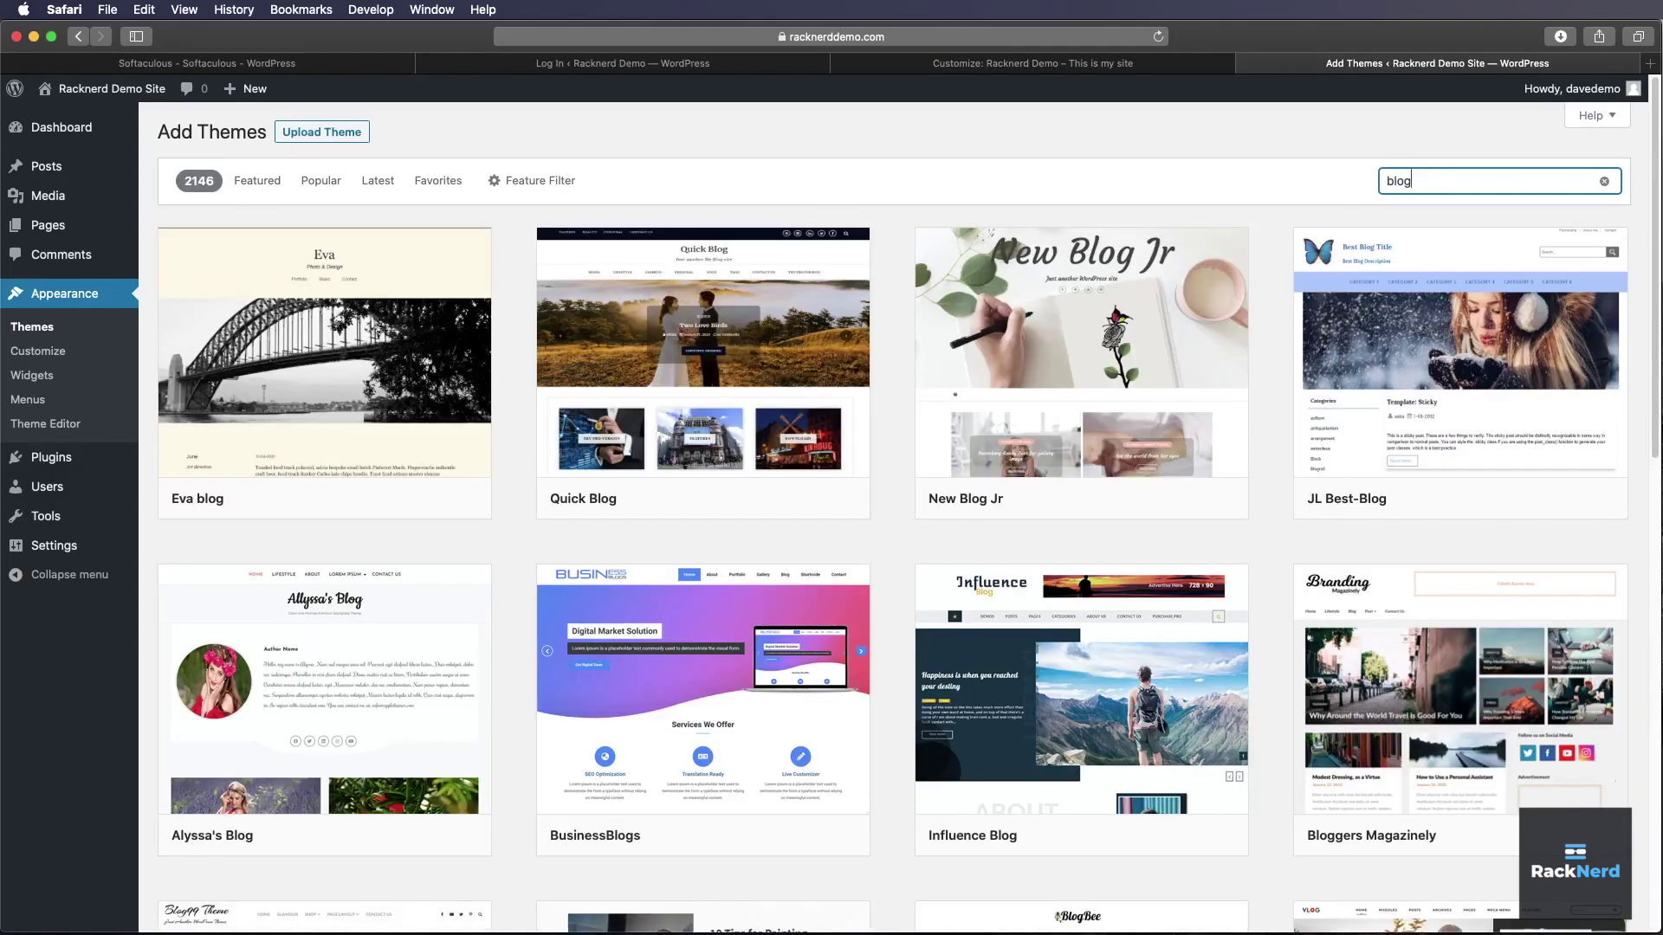
pyautogui.scroll(-3, 896, 596)
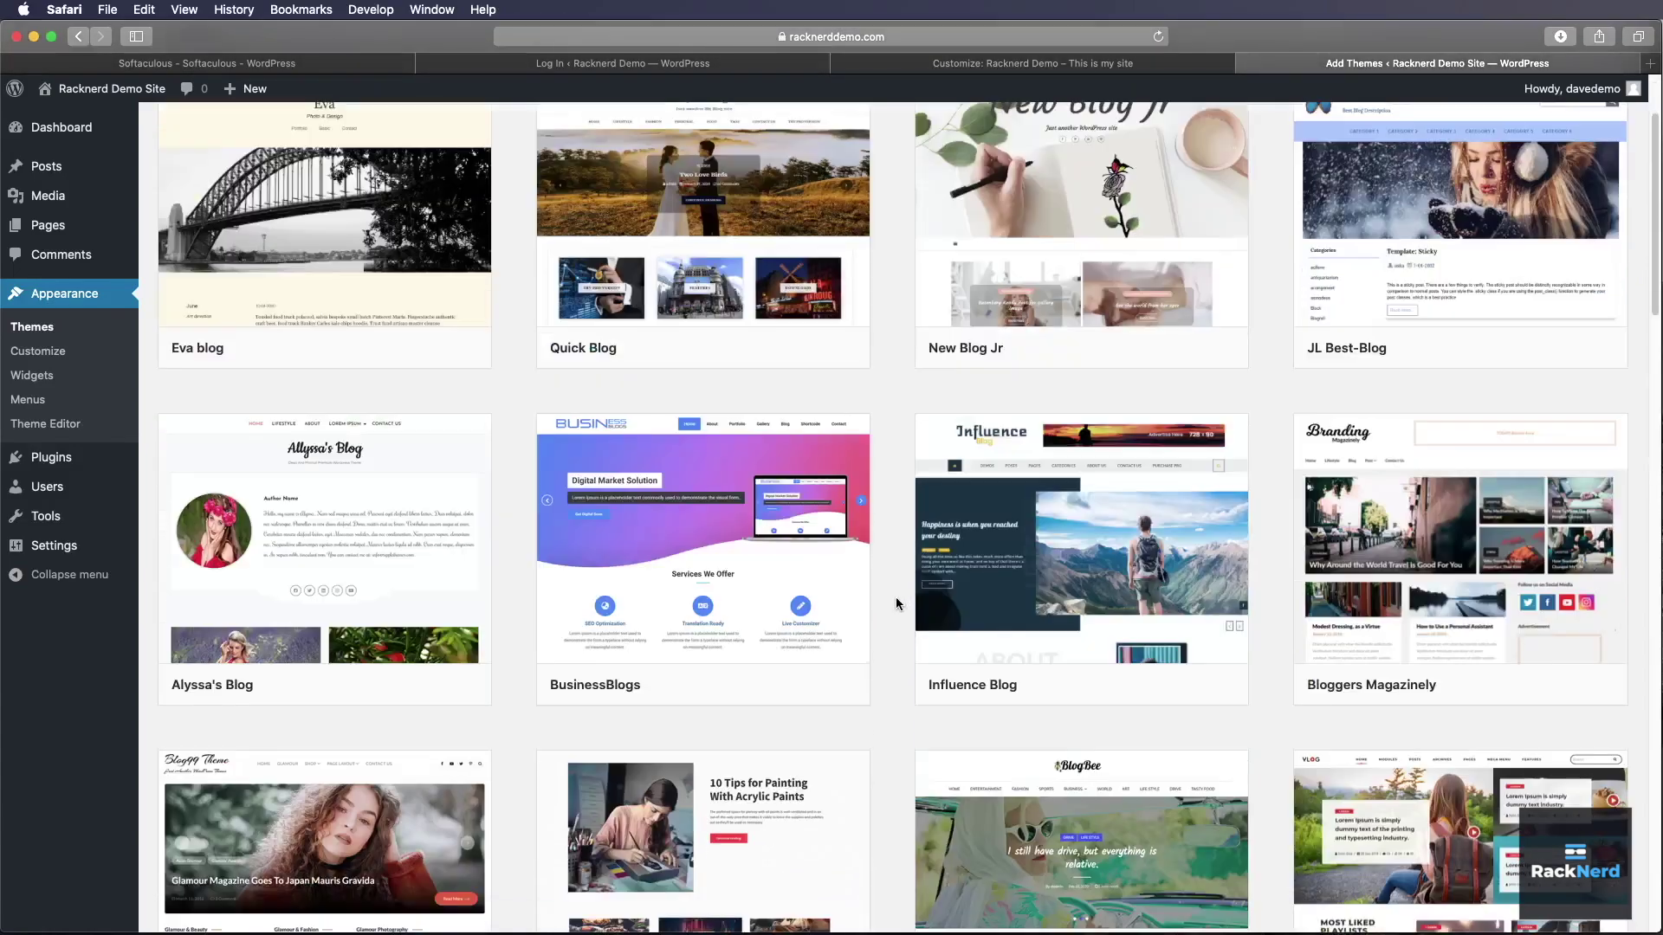
pyautogui.scroll(3, 1072, 667)
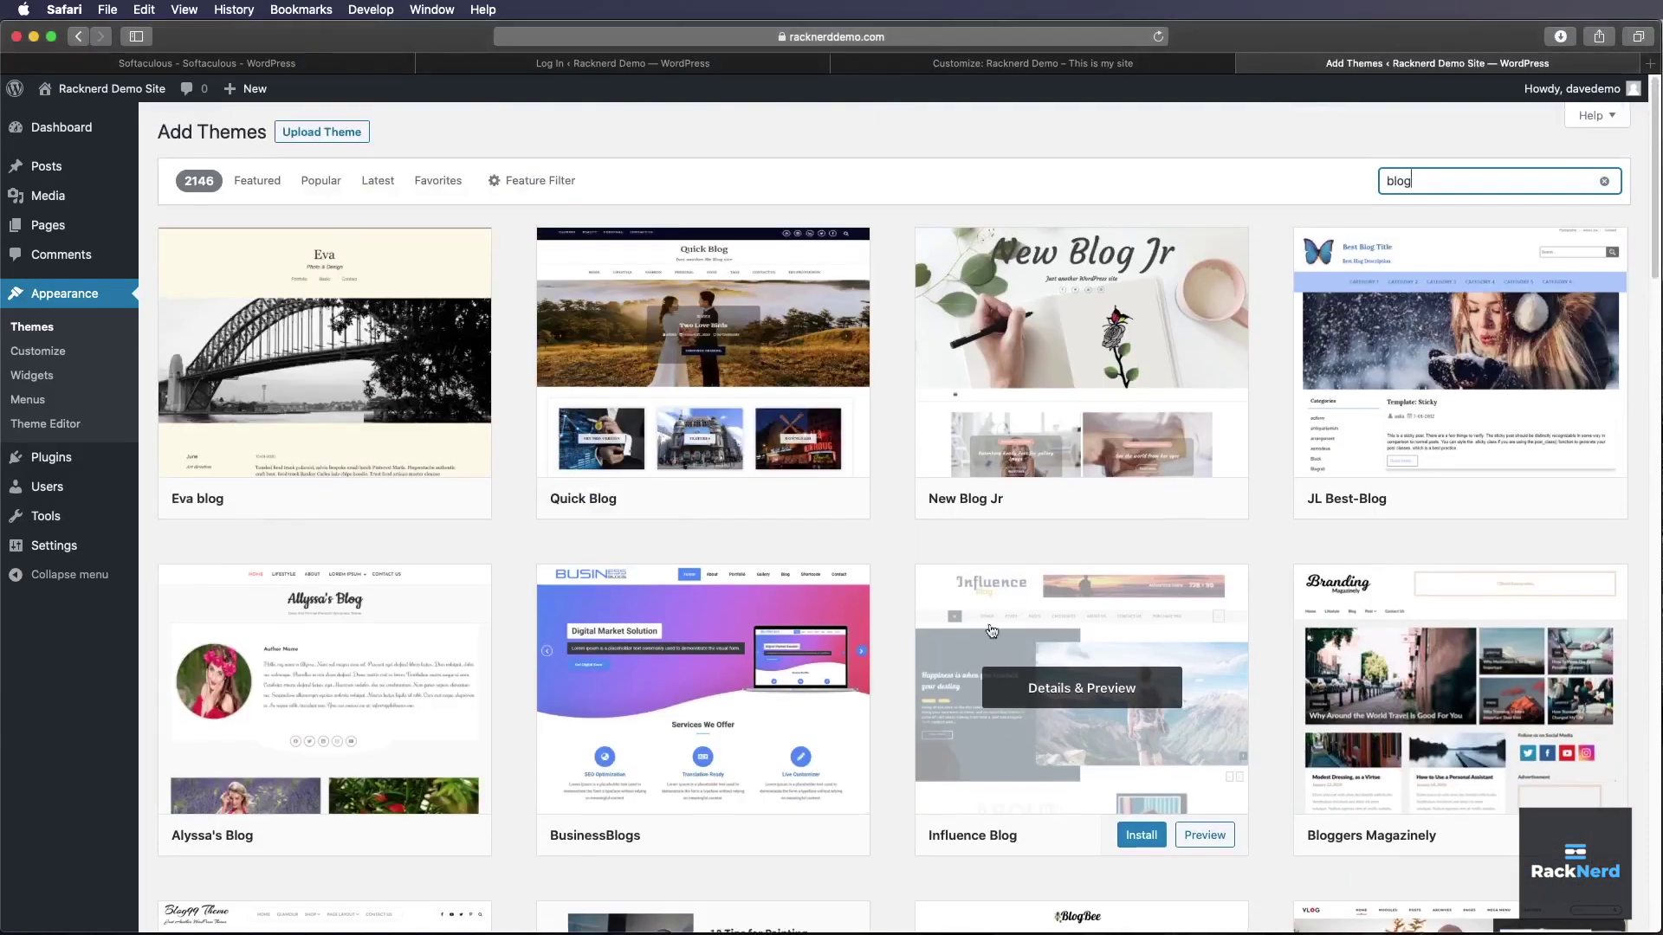
pyautogui.click(762, 498)
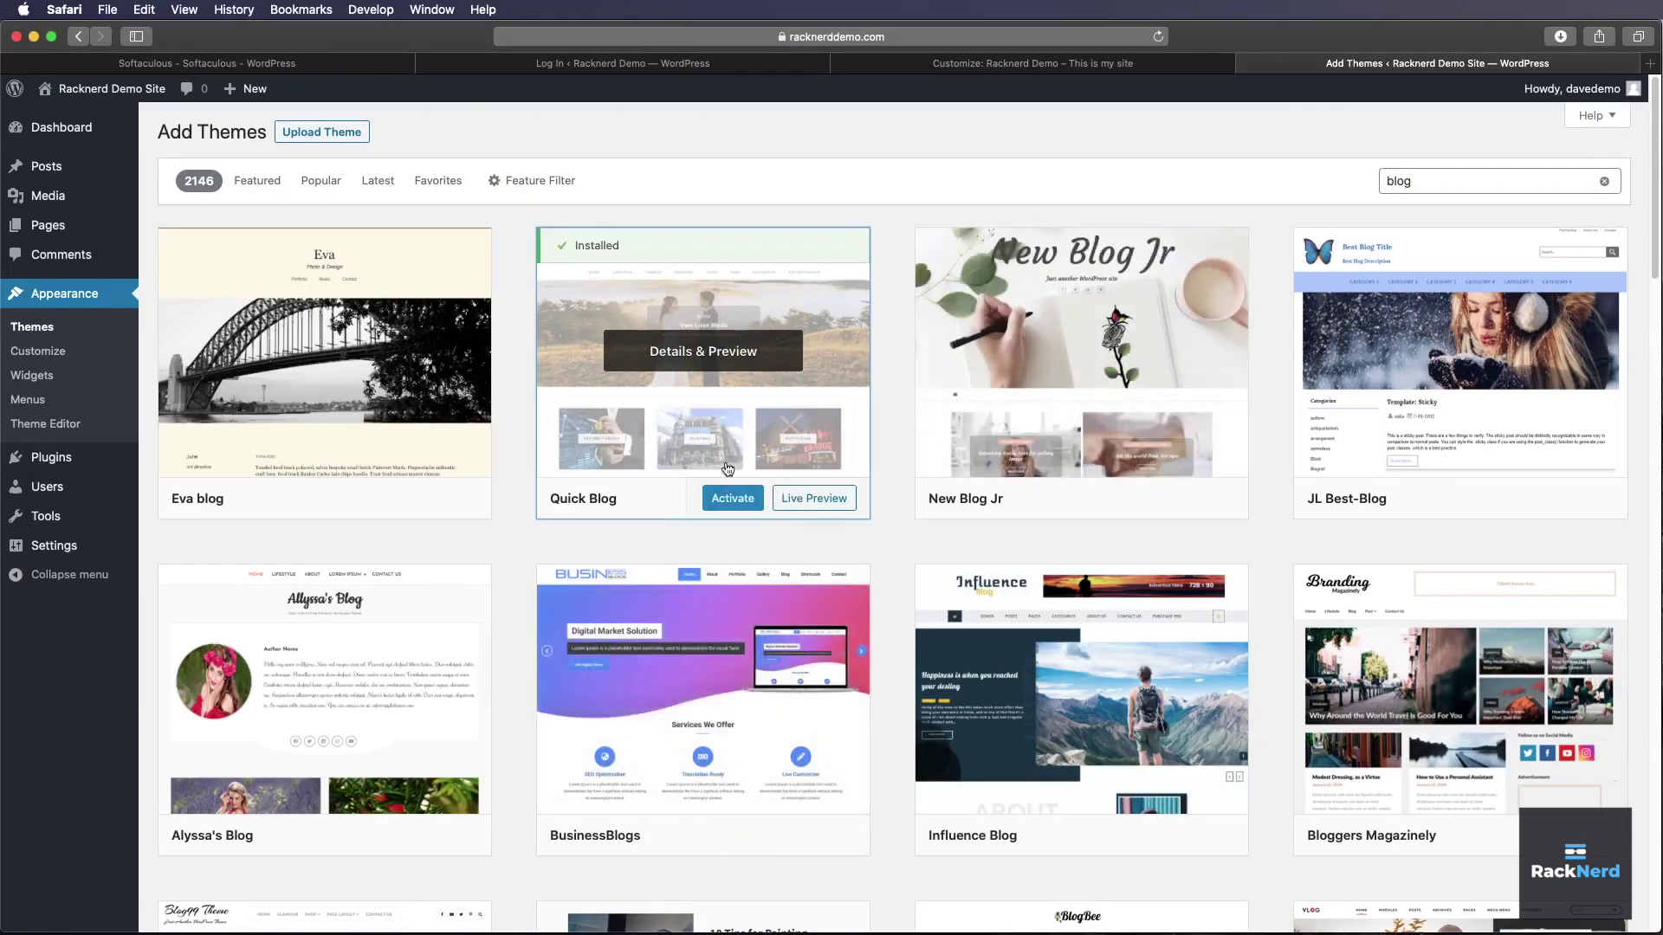
pyautogui.click(734, 501)
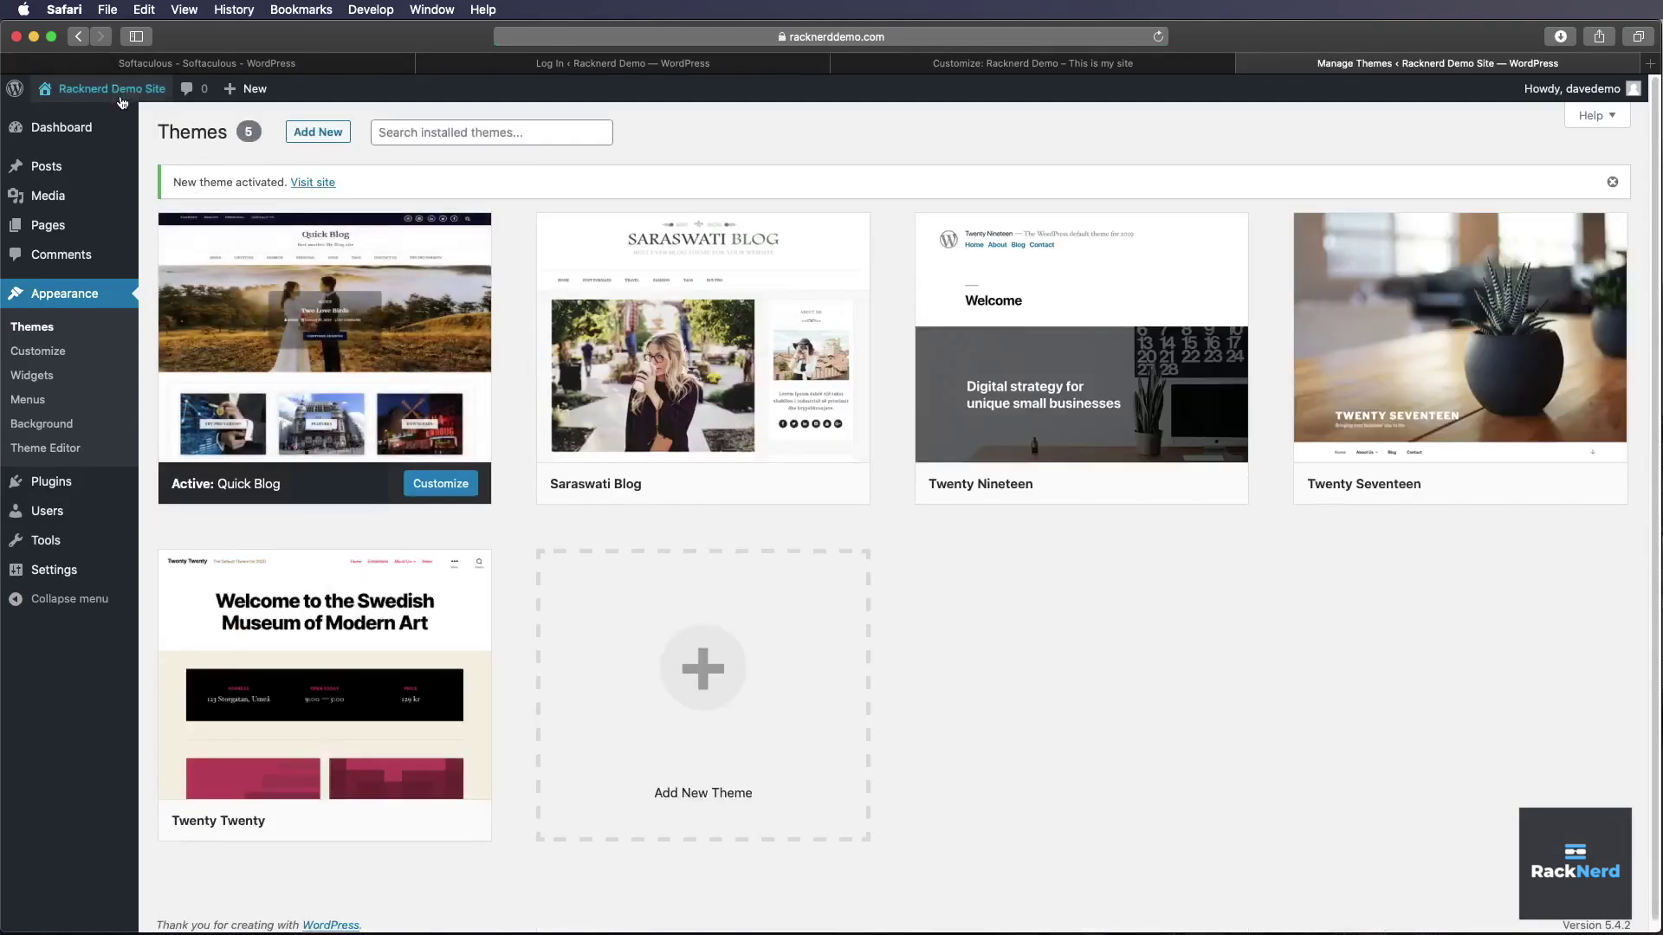
# - Visit the live site from the admin bar and browse its Quick Blog front page
pyautogui.moveTo(109, 103)
pyautogui.click(63, 119)
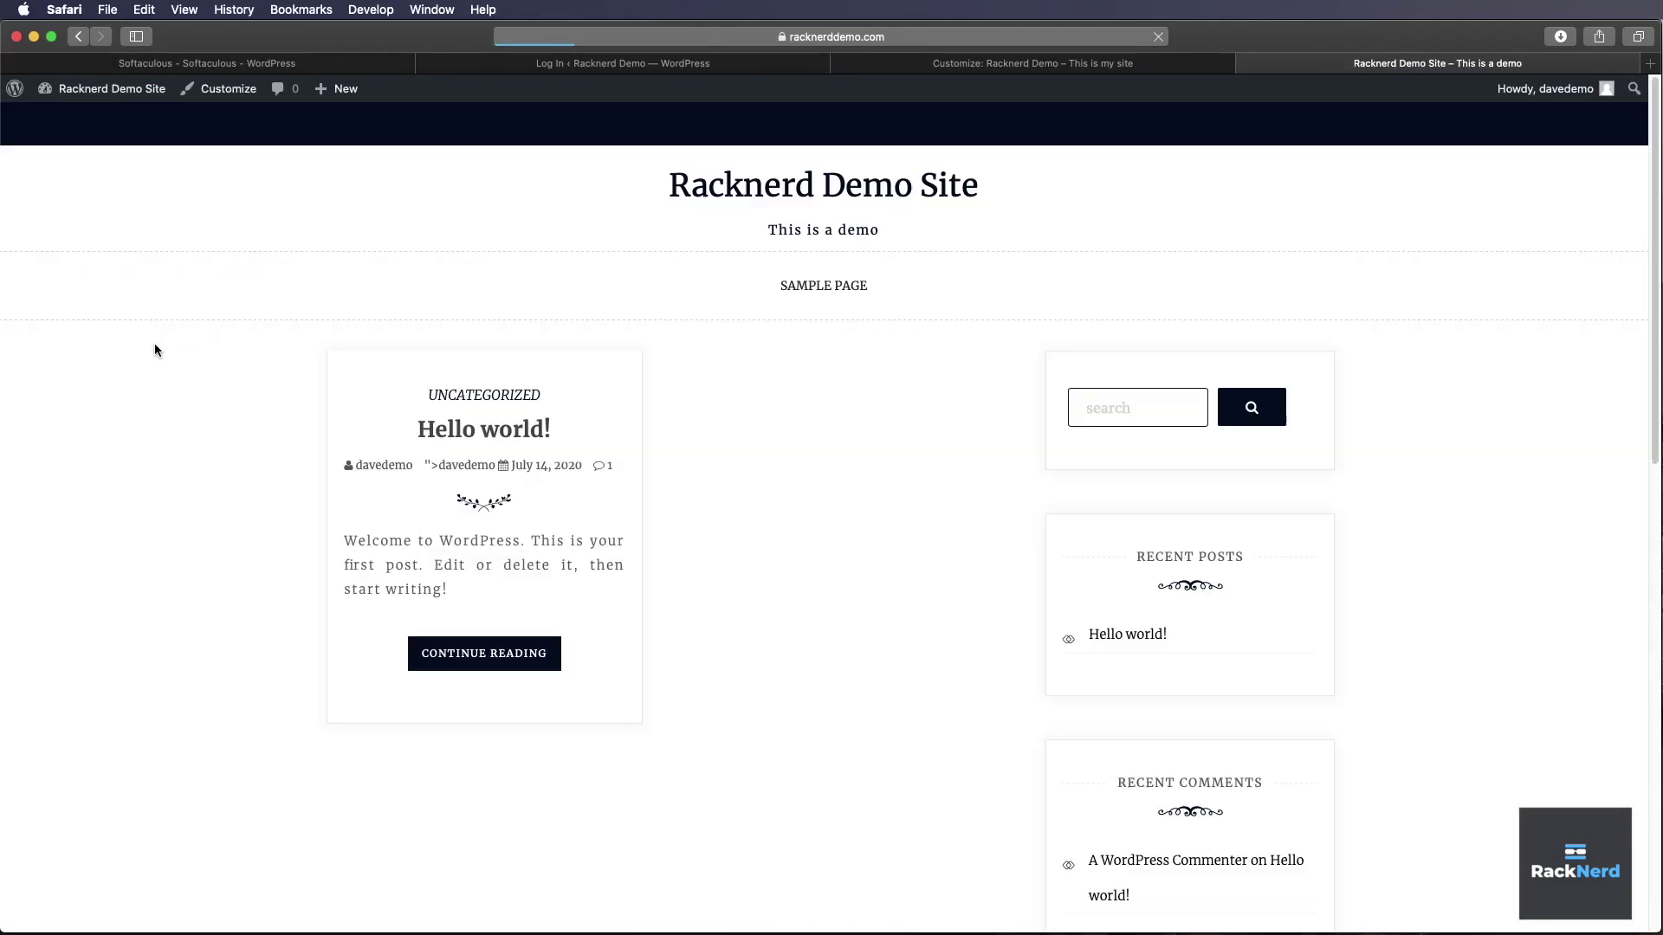
pyautogui.scroll(-6, 1156, 554)
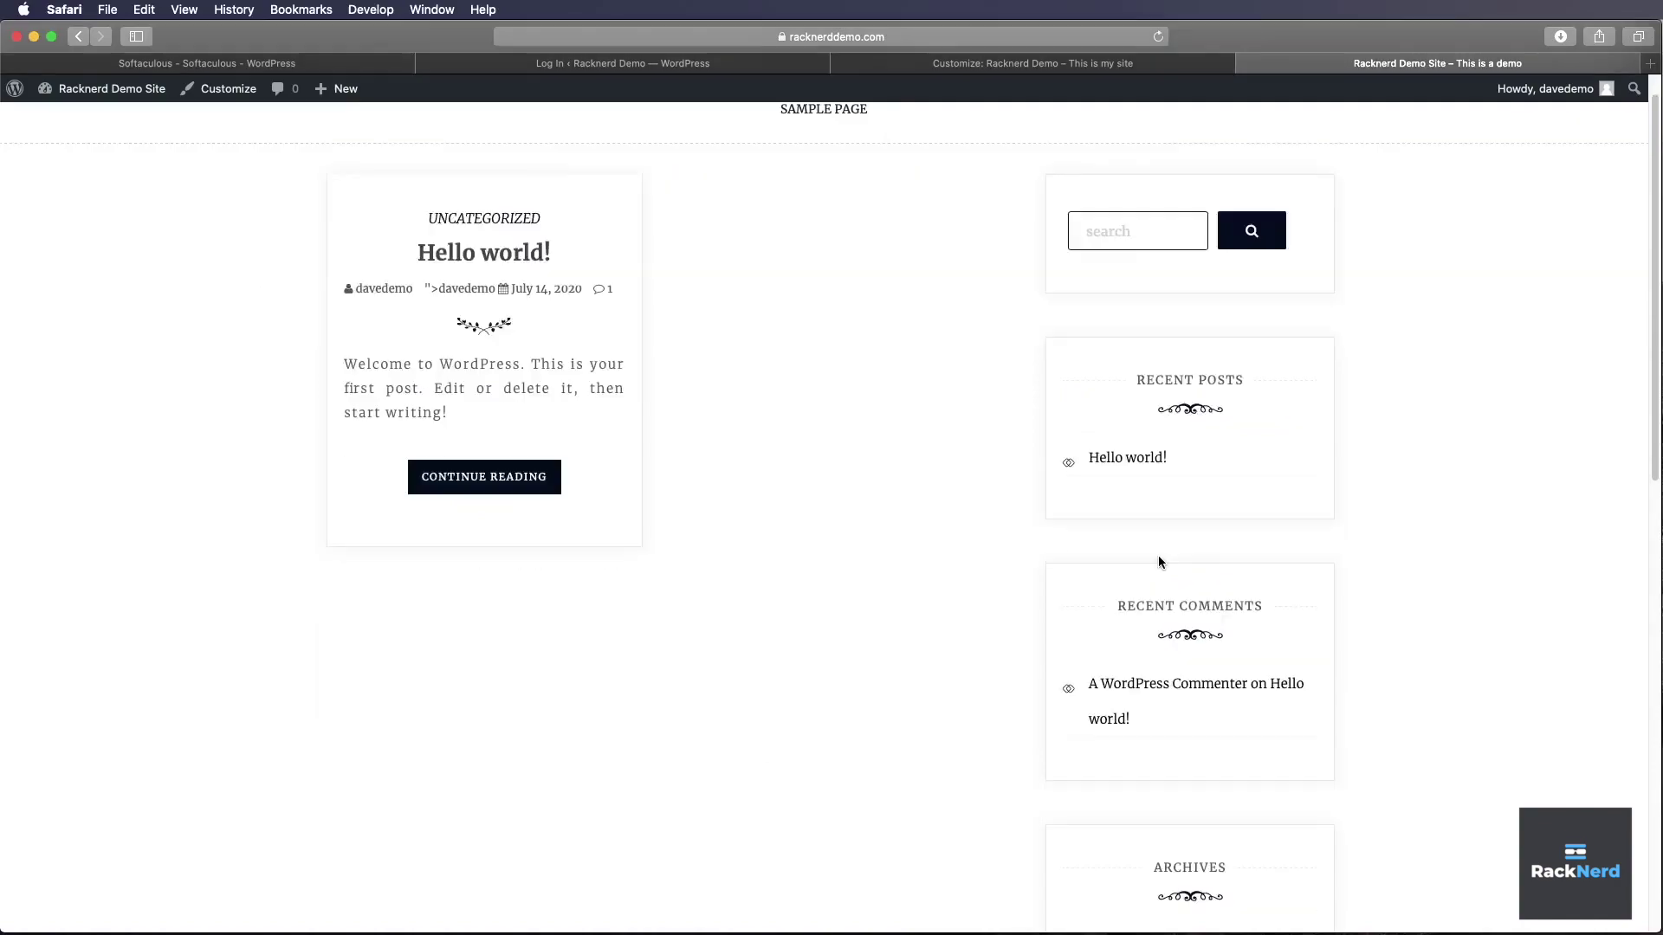
pyautogui.scroll(6, 1157, 553)
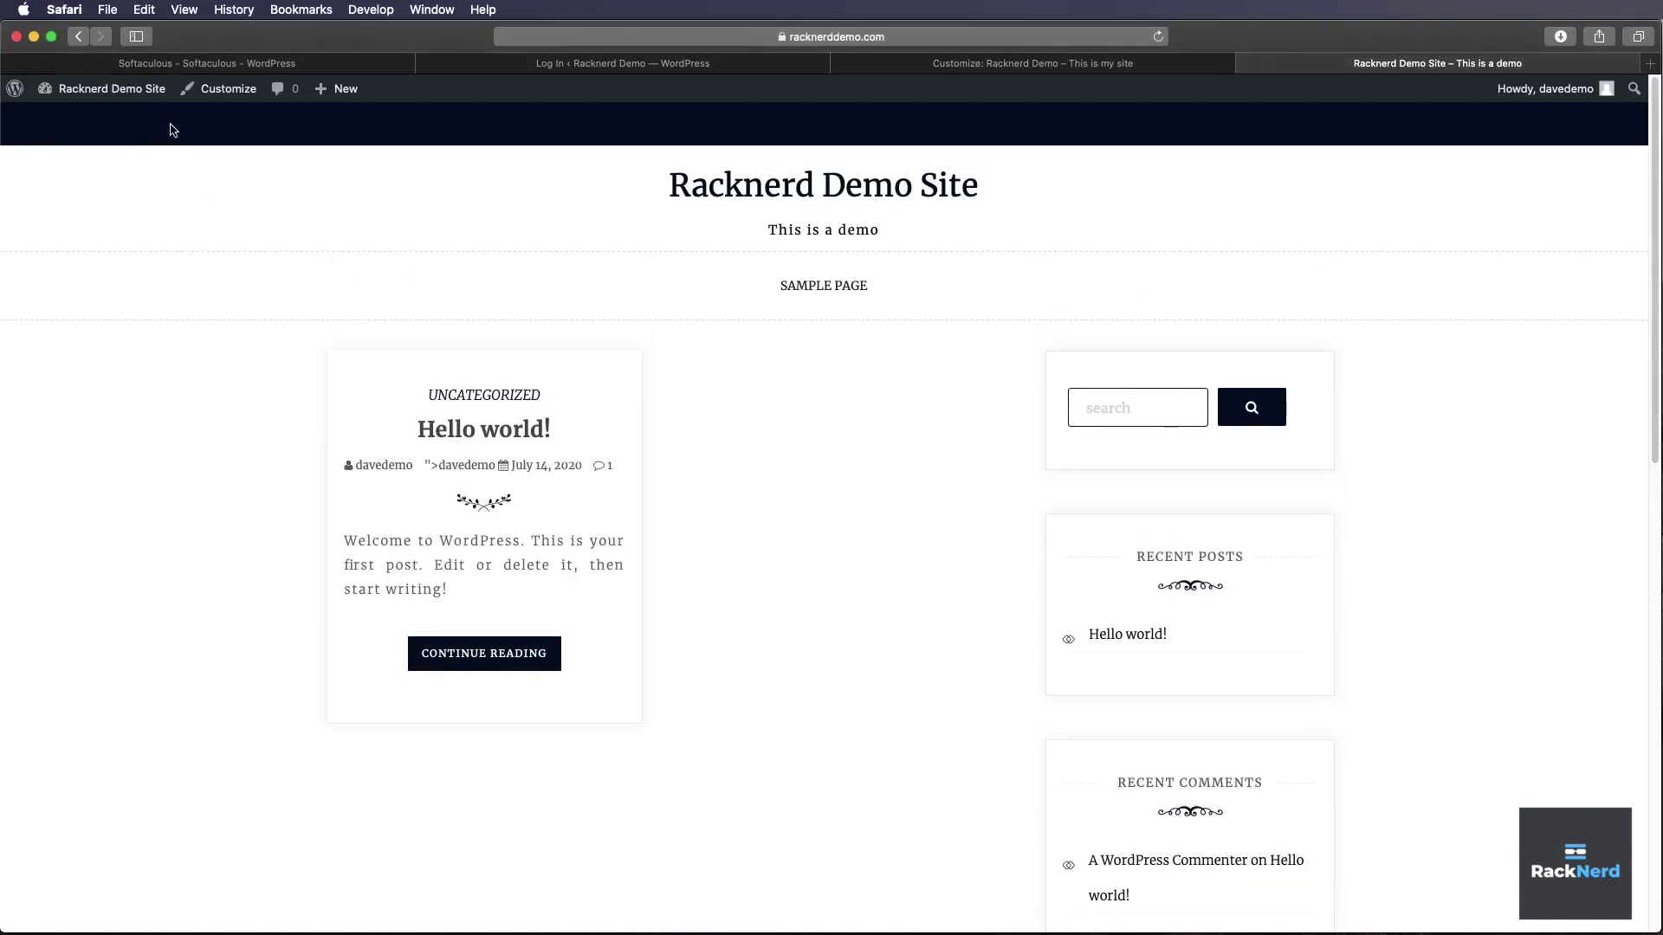